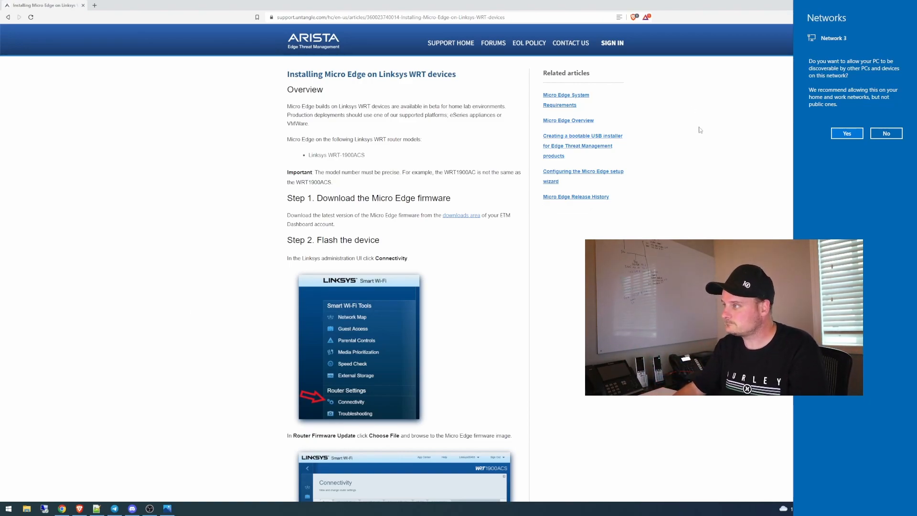
# Step: Decline making the PC discoverable on Network 3 and open the router's page at 192.168.1.1 in a new tab
pyautogui.click(886, 134)
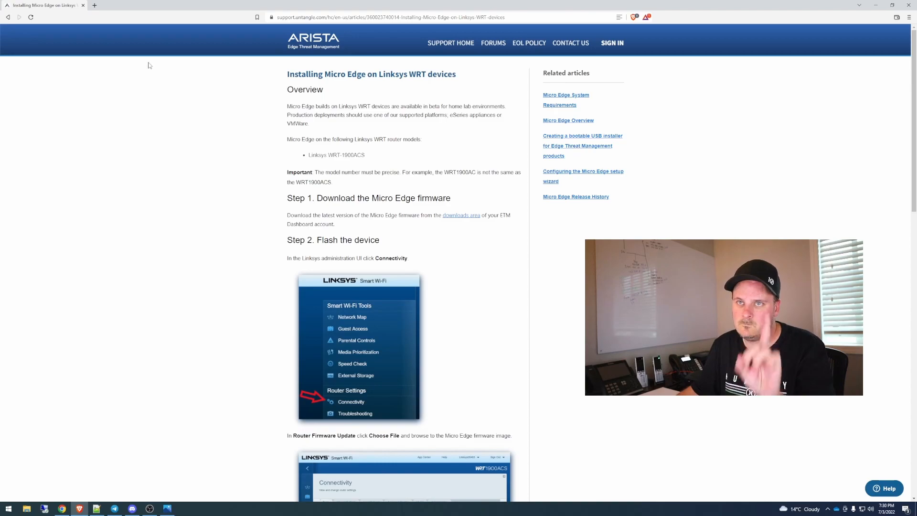
pyautogui.click(94, 5)
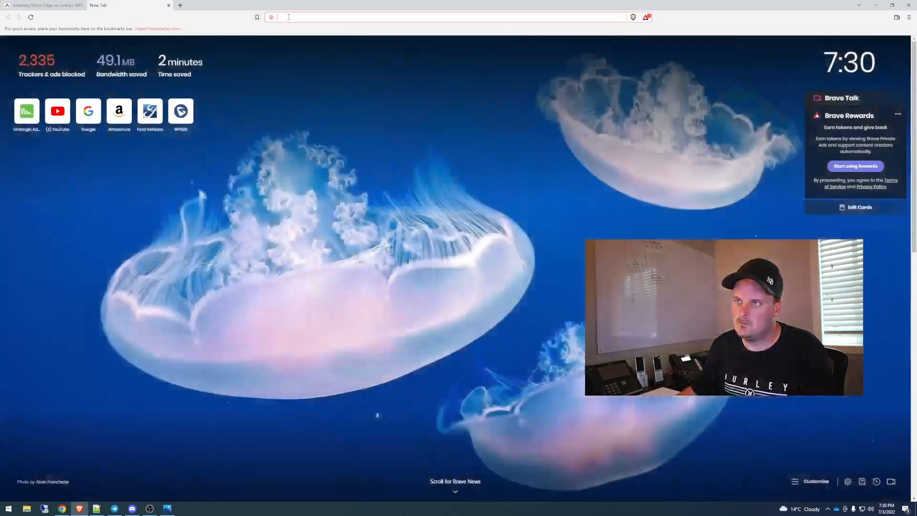
pyautogui.write('192.168.1')
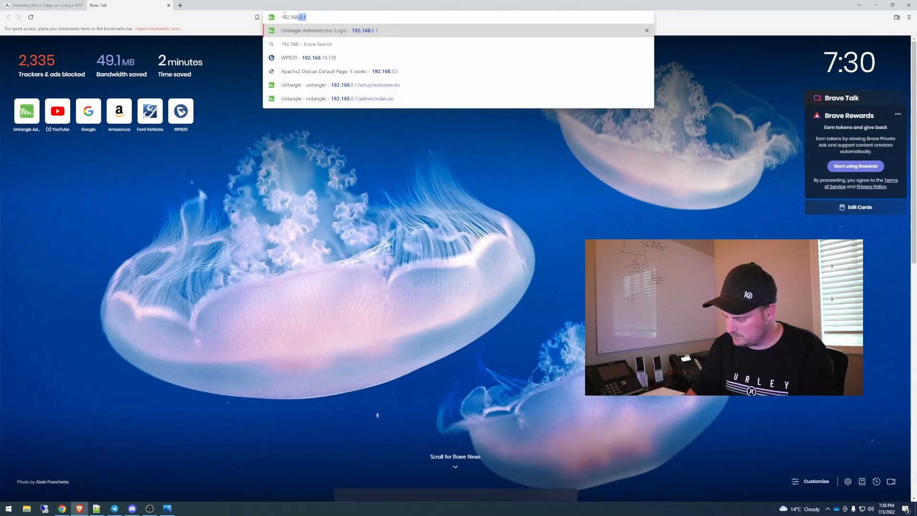
pyautogui.write('.1')
pyautogui.press('Return')
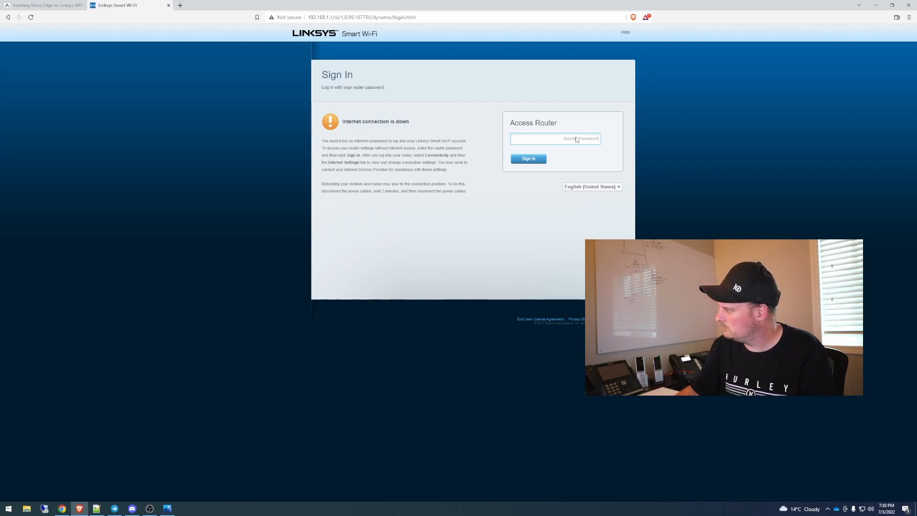
# Step: Sign in to the Linksys router with the router password
pyautogui.write('admin')
pyautogui.click(529, 158)
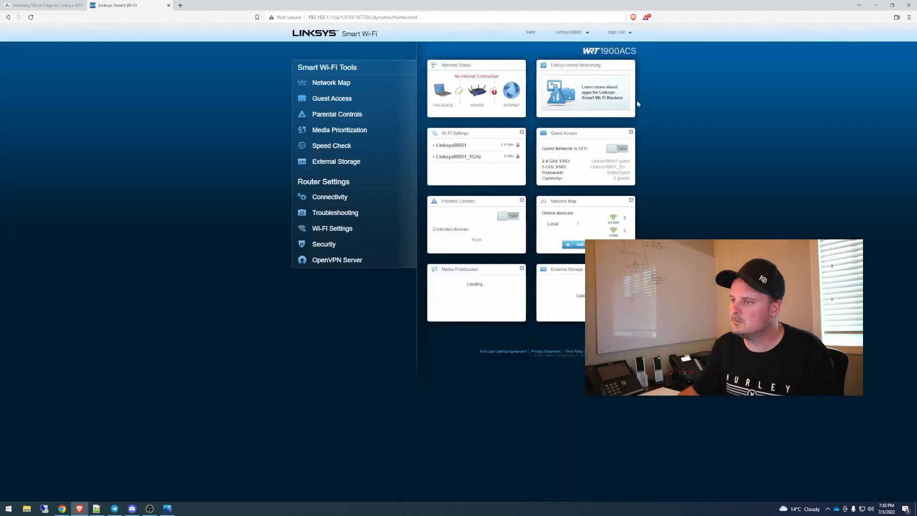
# Step: Separate the Linksys page and the installation guide into two windows and arrange them side by side with the guide on the left
pyautogui.moveTo(44, 3); pyautogui.dragTo(115, 33)
pyautogui.moveTo(394, 4); pyautogui.dragTo(513, 9)
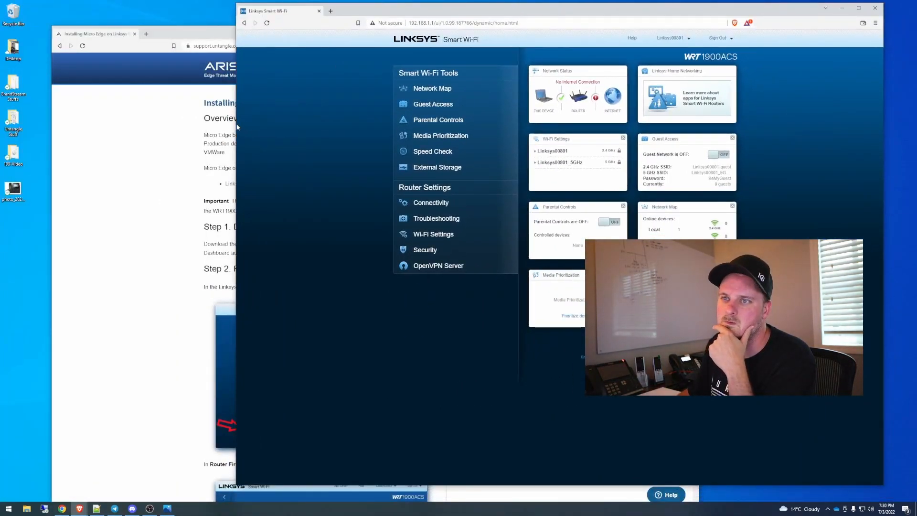
pyautogui.moveTo(237, 126); pyautogui.dragTo(459, 123)
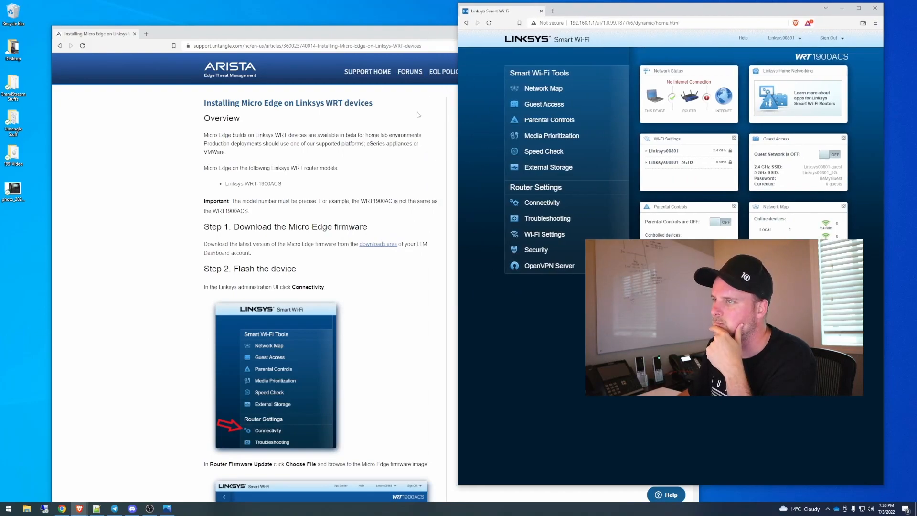
pyautogui.moveTo(388, 34); pyautogui.dragTo(349, 15)
pyautogui.moveTo(661, 361); pyautogui.dragTo(462, 362)
pyautogui.moveTo(697, 14); pyautogui.dragTo(727, 12)
pyautogui.moveTo(351, 16)
pyautogui.mouseDown()
pyautogui.moveTo(360, 7)
pyautogui.moveTo(355, 14)
pyautogui.mouseUp()
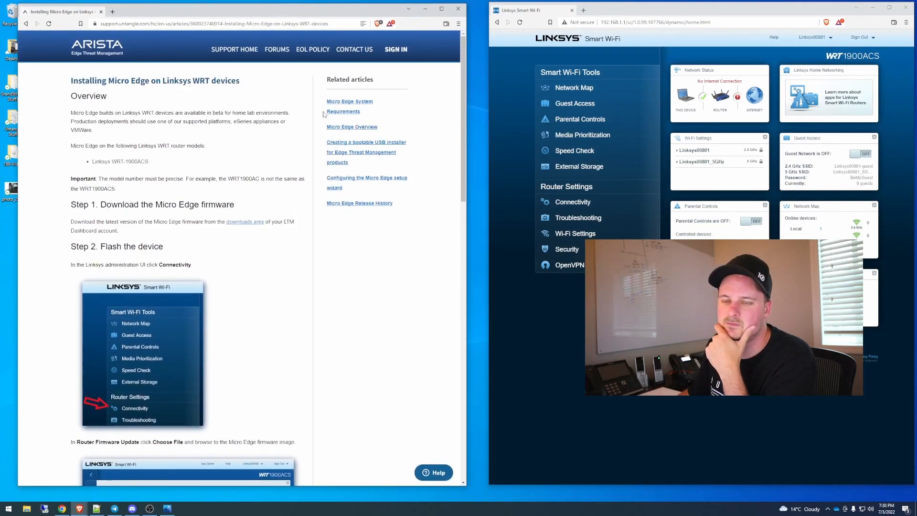
# Step: Read the guide's instructions on downloading the Micro Edge firmware and flashing the device
pyautogui.scroll(-2, 174, 220)
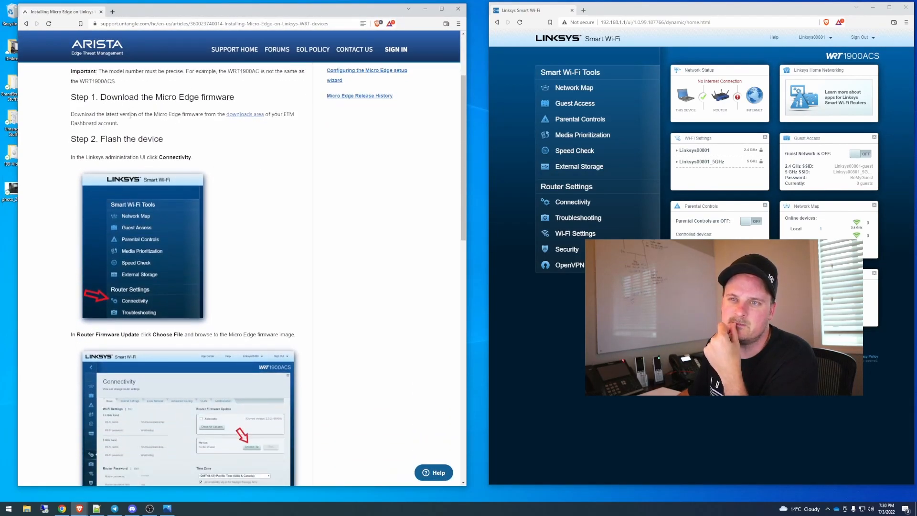
pyautogui.moveTo(142, 97); pyautogui.dragTo(270, 105)
pyautogui.click(238, 151)
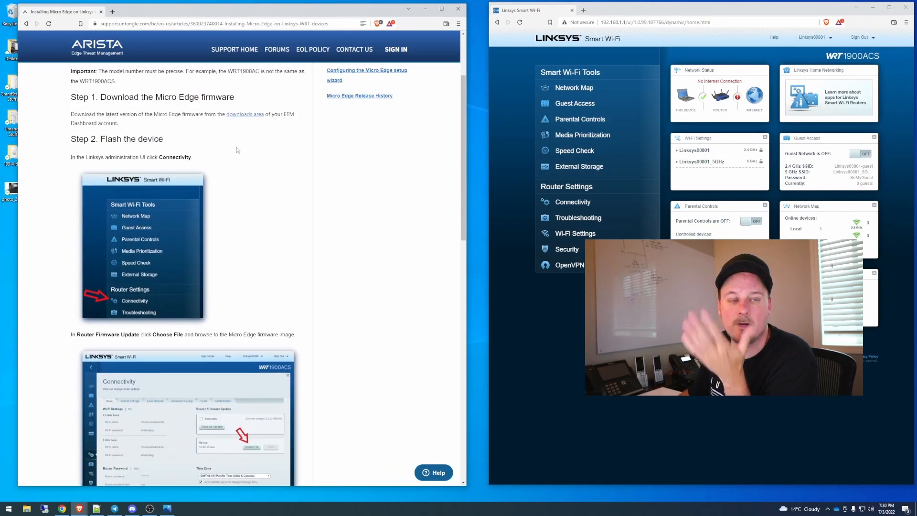
pyautogui.moveTo(126, 139); pyautogui.dragTo(201, 155)
pyautogui.click(199, 158)
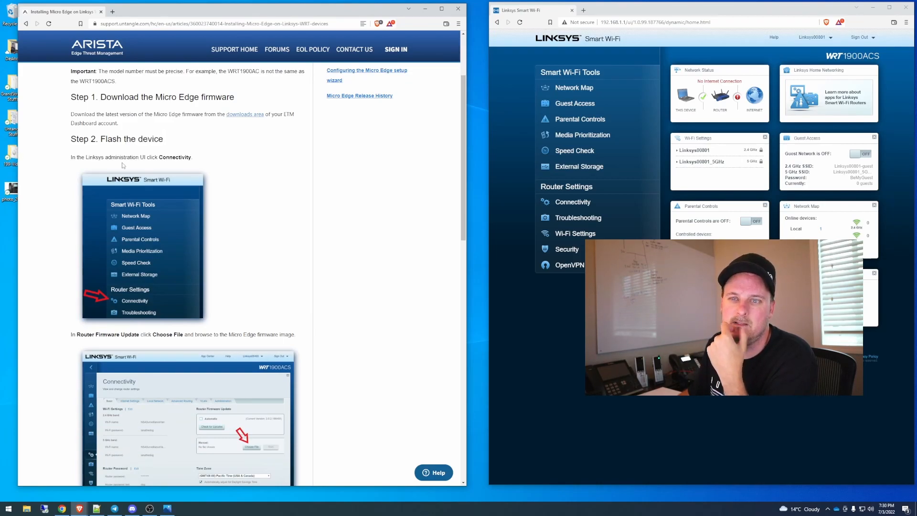
pyautogui.moveTo(130, 158); pyautogui.dragTo(196, 163)
pyautogui.click(198, 165)
pyautogui.scroll(-2, 382, 219)
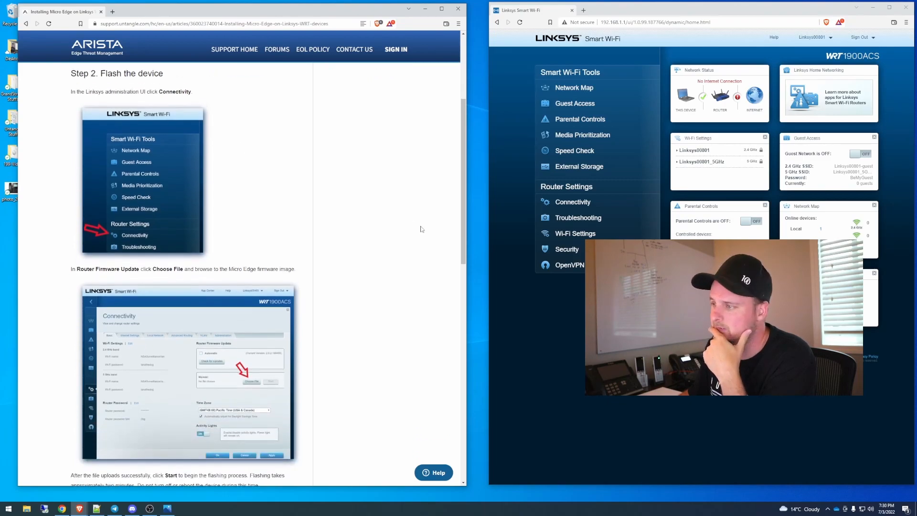
# Step: In the router's Connectivity settings, choose the mfw-wrt1900acs-factory image from the 199-Video folder for the manual firmware update
pyautogui.click(576, 201)
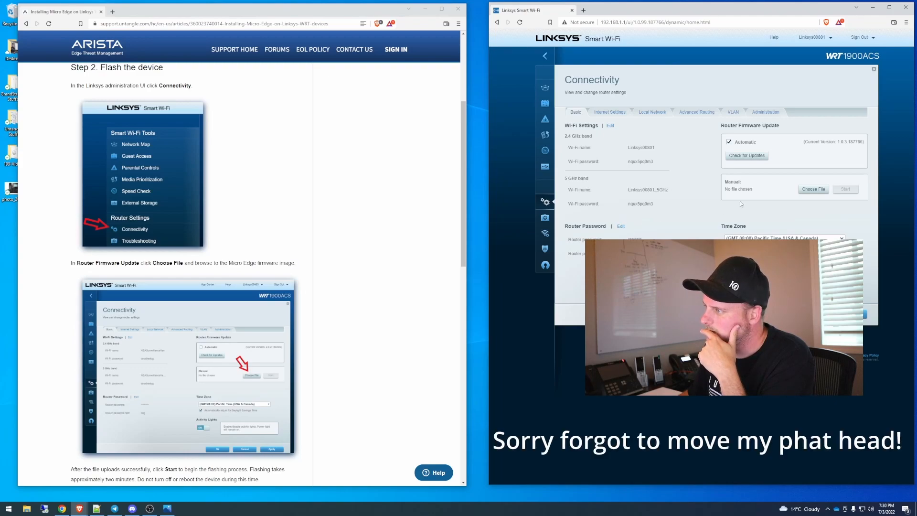
pyautogui.scroll(-2, 352, 235)
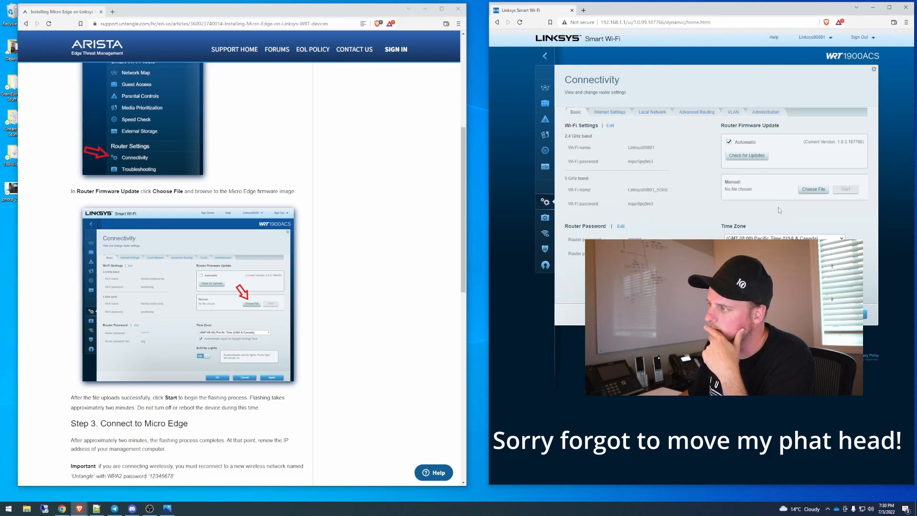
pyautogui.click(816, 194)
pyautogui.click(616, 56)
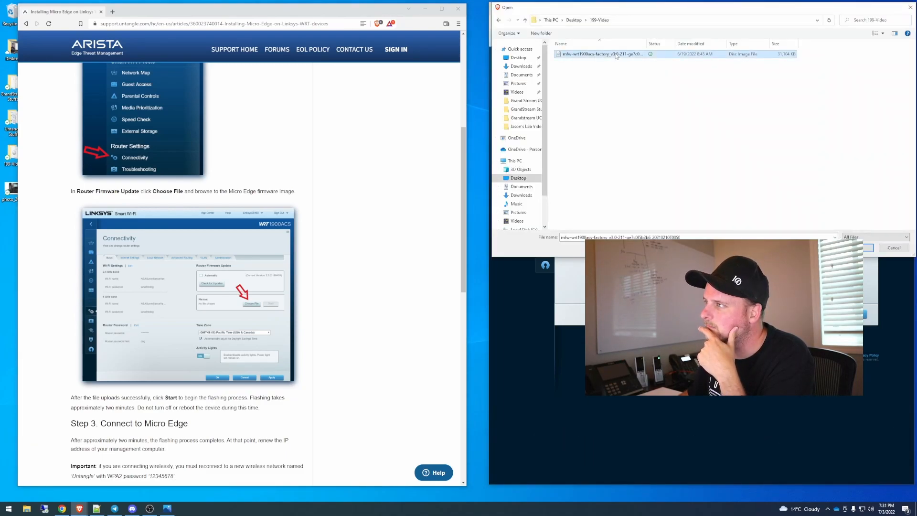
pyautogui.click(865, 248)
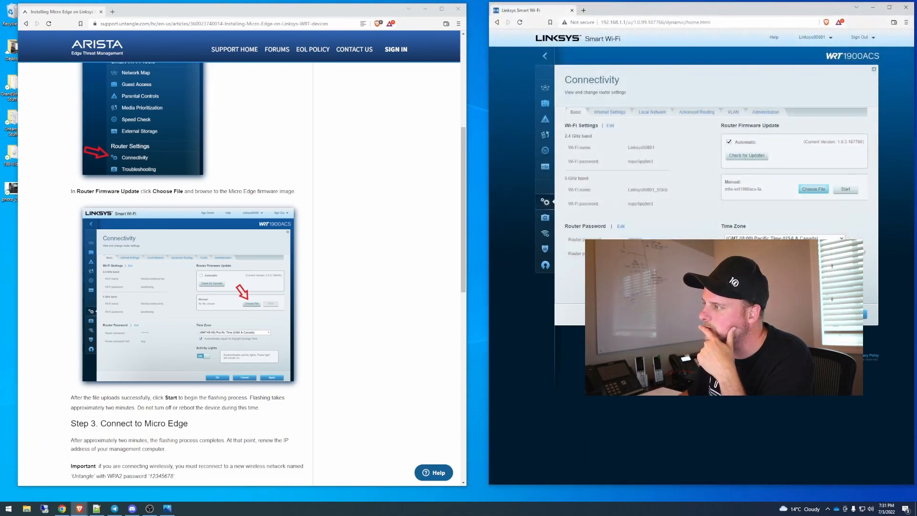
# Step: Check the guide's flashing notes, start the manual firmware update, and accept the update and reboot prompts
pyautogui.scroll(-2, 102, 274)
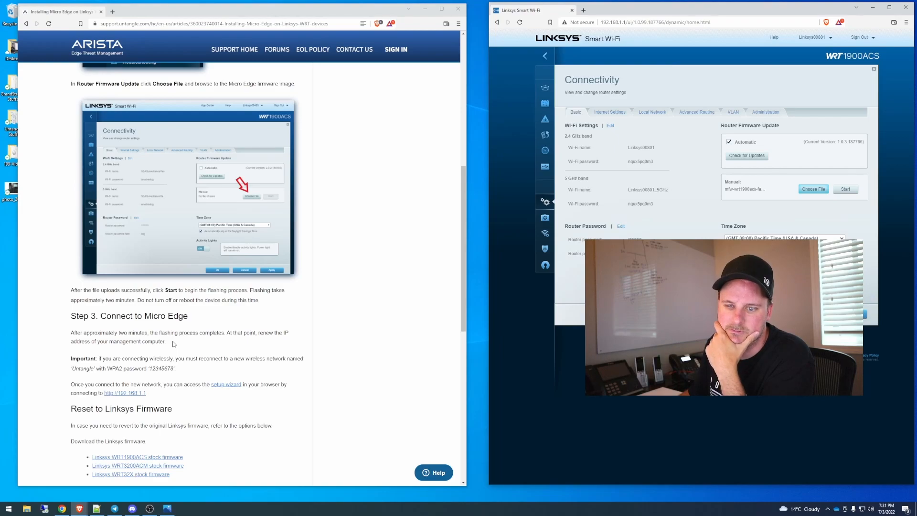
pyautogui.click(846, 190)
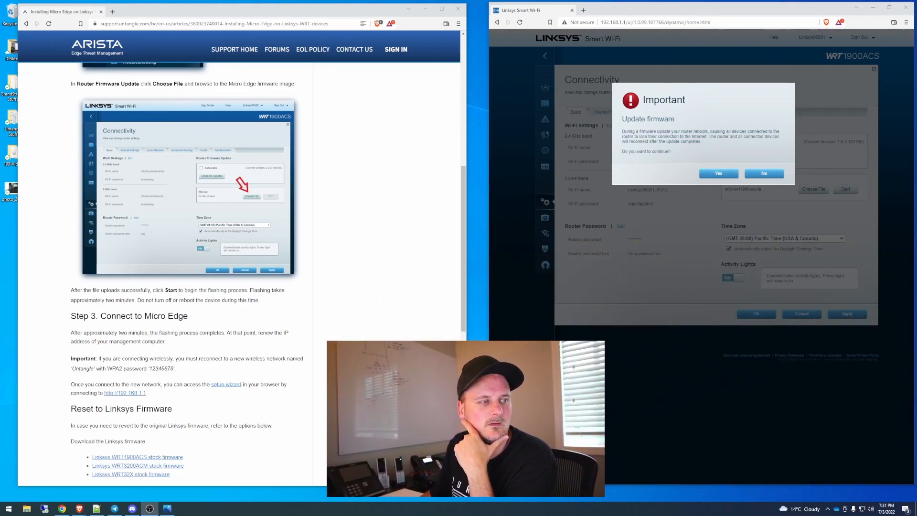
pyautogui.click(733, 175)
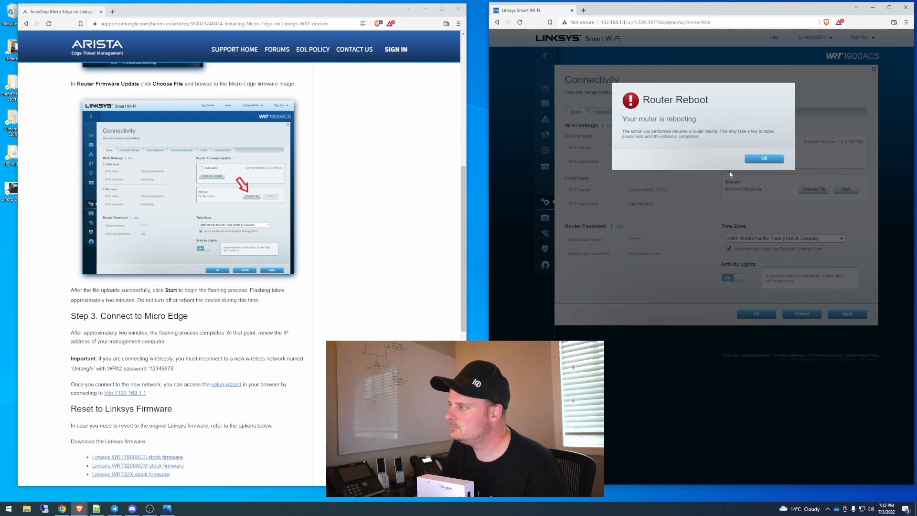
pyautogui.click(765, 159)
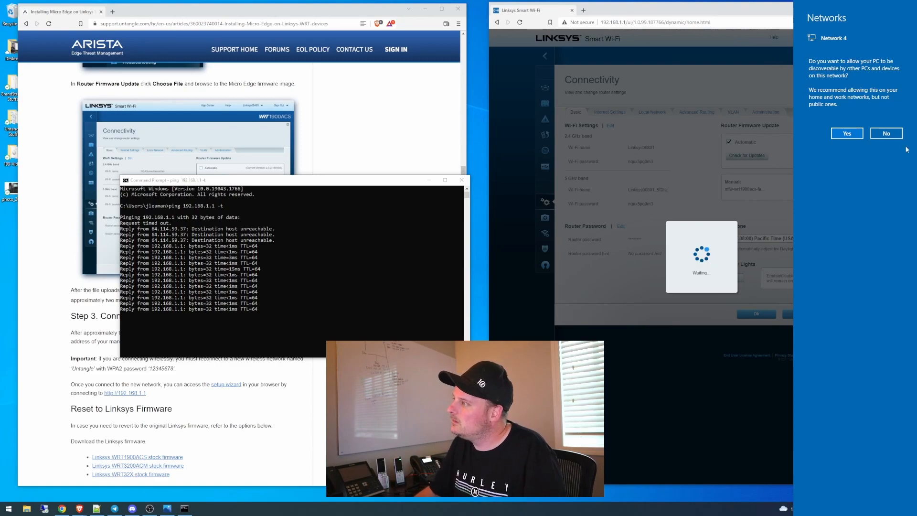
# Step: Decline making the PC discoverable on Network 4, and stop the continuous ping and close the Command Prompt
pyautogui.click(887, 134)
pyautogui.click(267, 331)
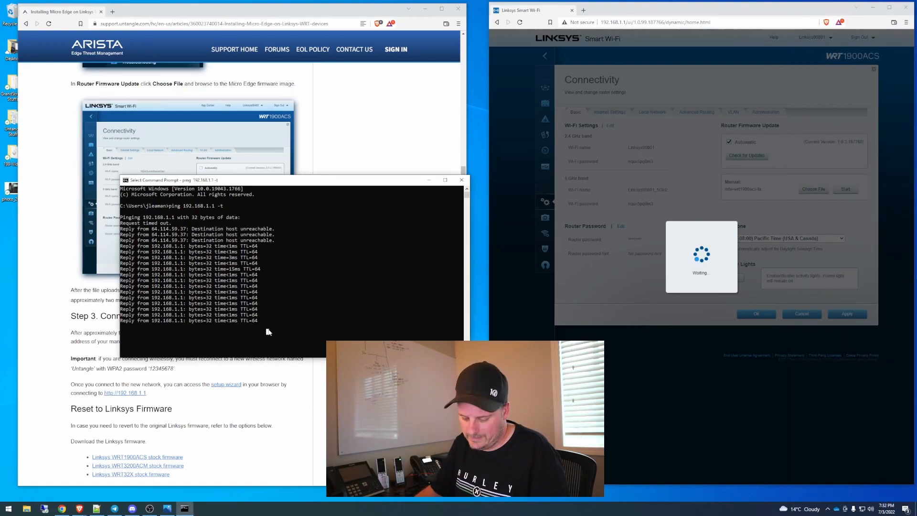
pyautogui.hotkey('ctrl', 'c')
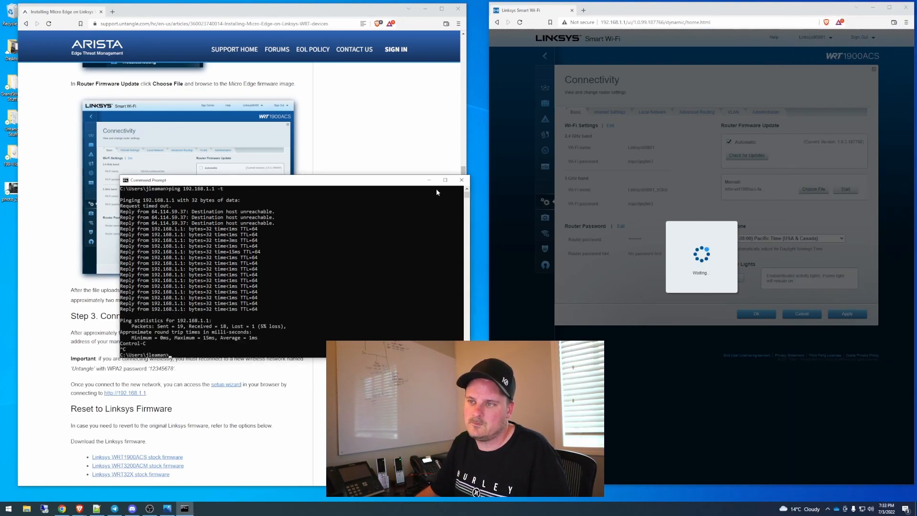
pyautogui.click(461, 179)
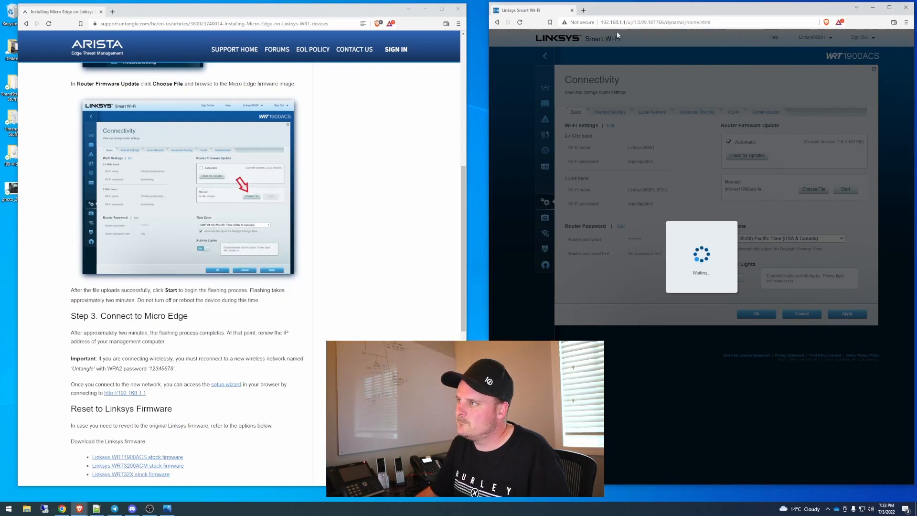
# Step: Load 192.168.1.1 without the old Linksys path and continue past the Untangle setup wizard's welcome page
pyautogui.moveTo(627, 23); pyautogui.dragTo(833, 19)
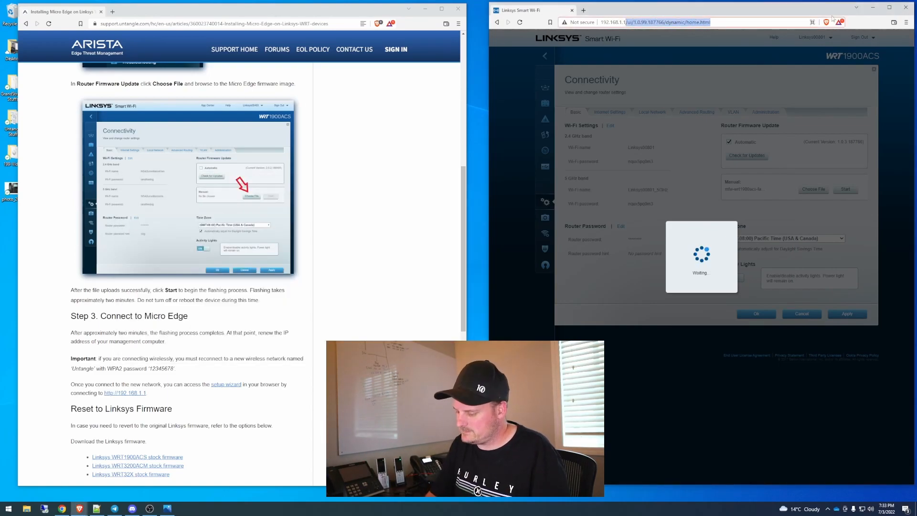
pyautogui.press('BackSpace')
pyautogui.press('Return')
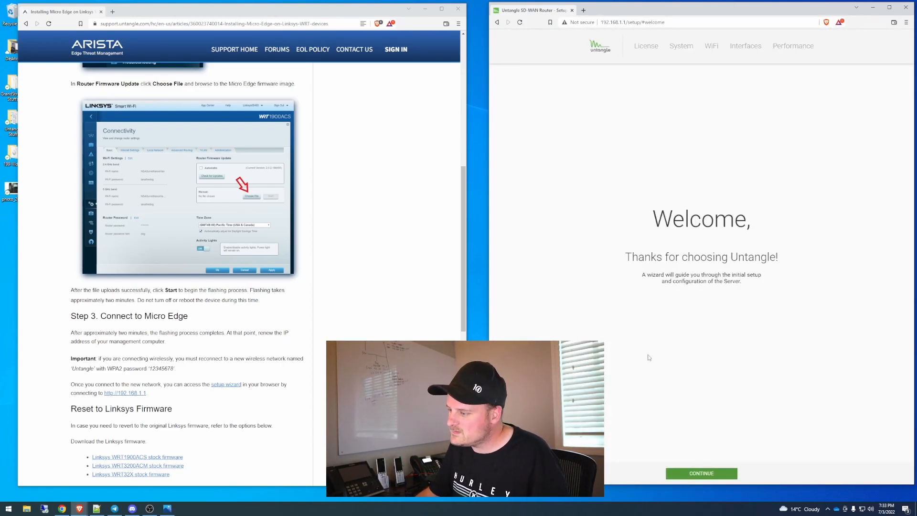
pyautogui.click(705, 474)
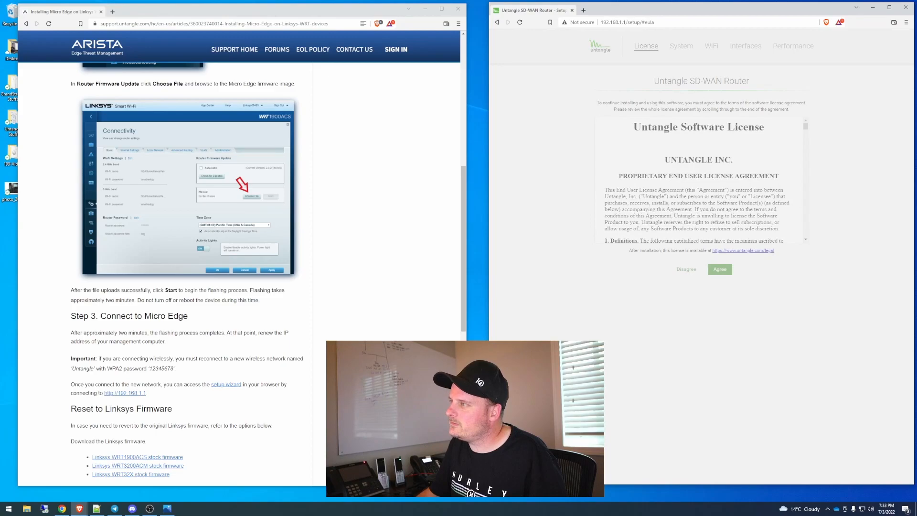
# Step: Enter and confirm a new password for the admin account in the System setup
pyautogui.click(677, 130)
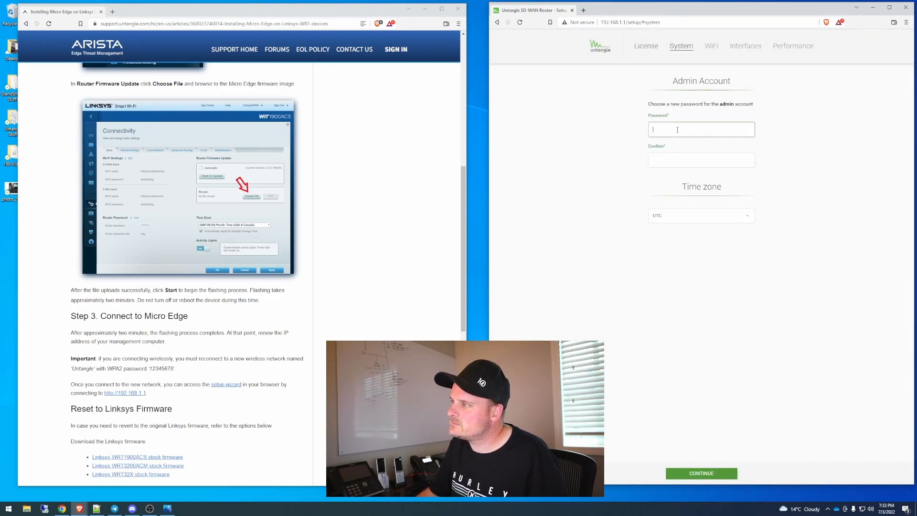
pyautogui.write('•••••••')
pyautogui.press('Tab')
pyautogui.hotkey('shift', 'Tab')
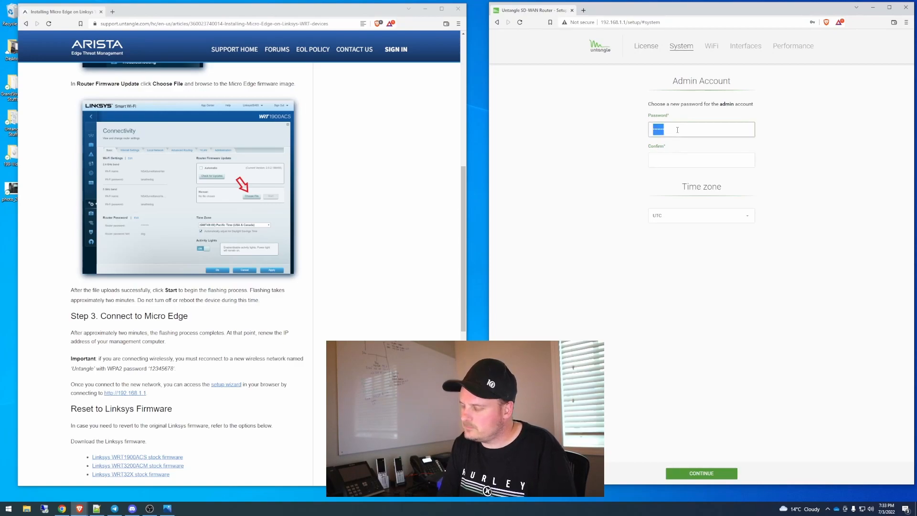
pyautogui.write('•••••')
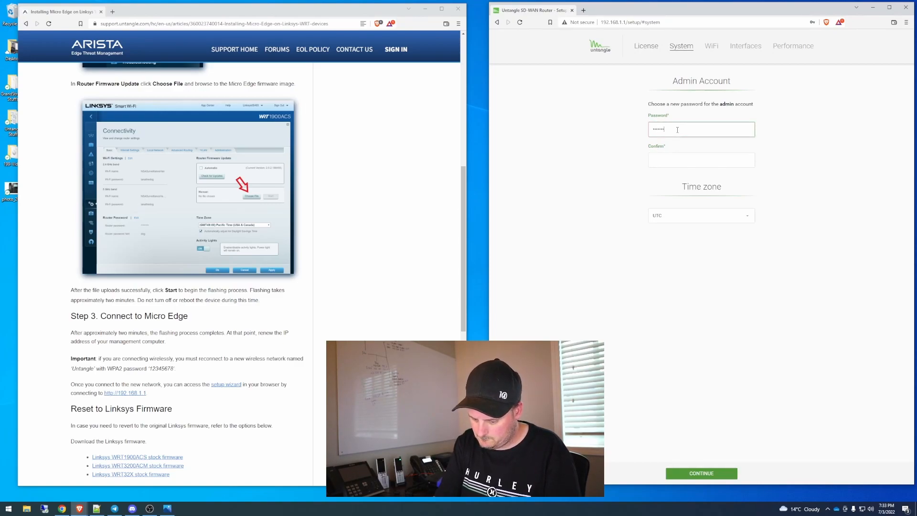
pyautogui.press('Tab')
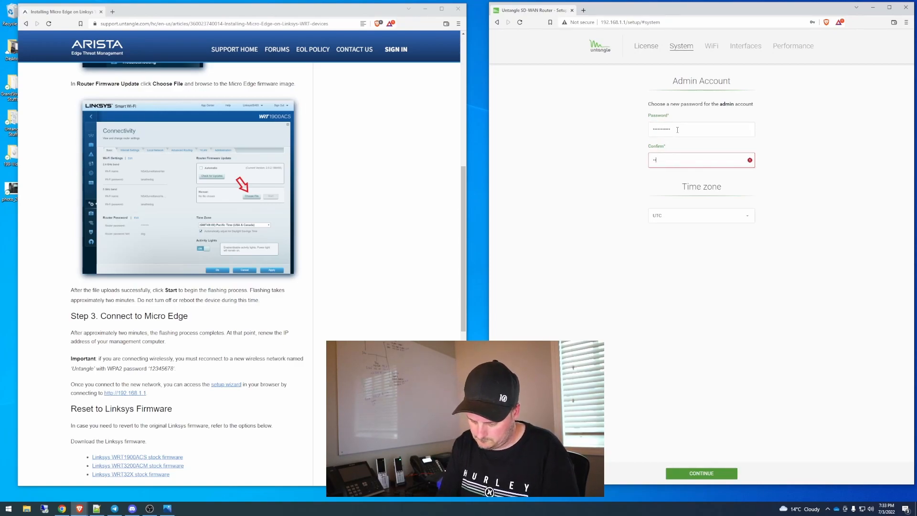
pyautogui.write('•••••••••••')
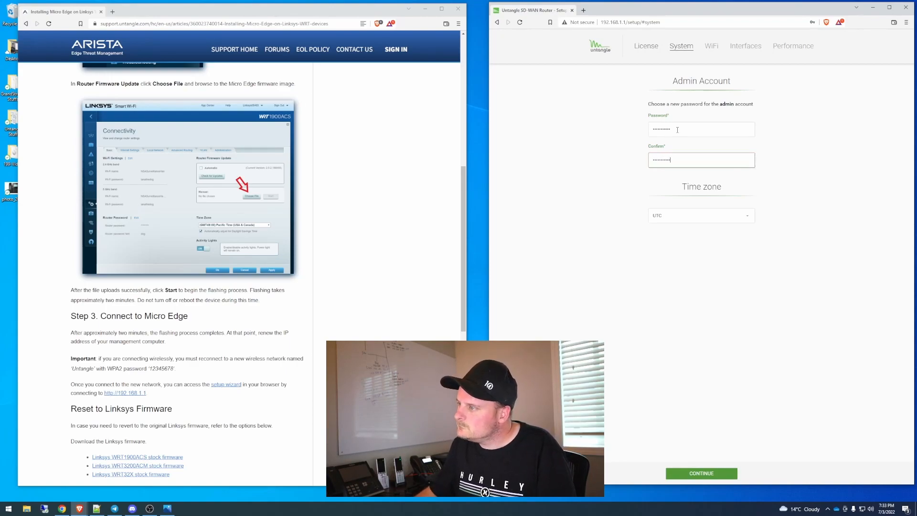
# Step: Open the time zone choices and browse to the America entries
pyautogui.click(705, 221)
pyautogui.click(717, 217)
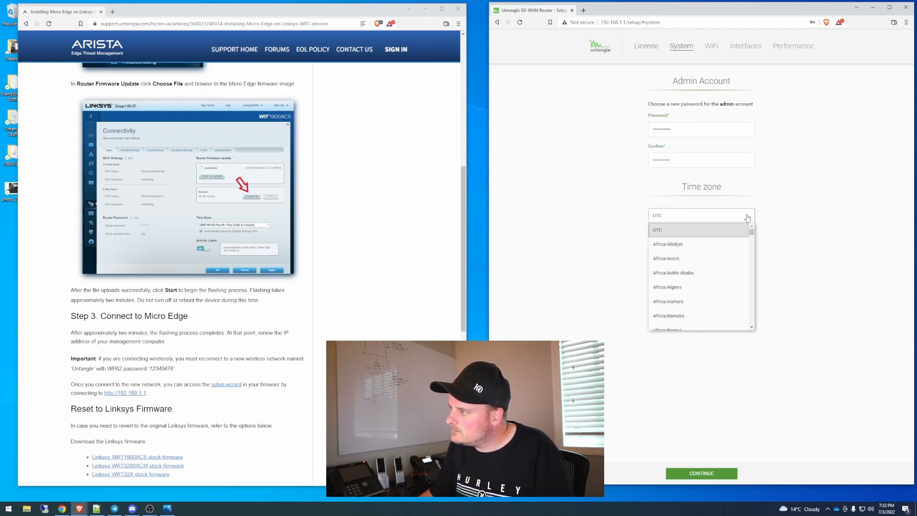
pyautogui.scroll(-10, 723, 286)
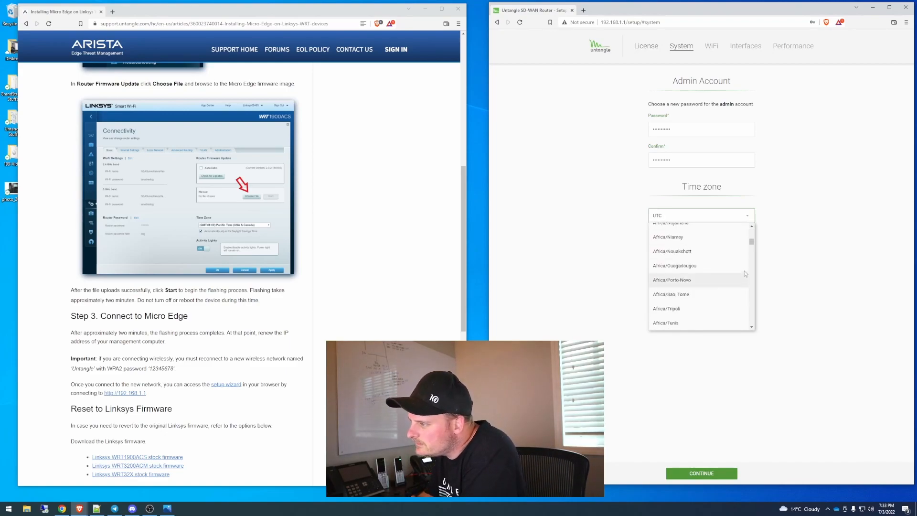
pyautogui.moveTo(753, 245); pyautogui.dragTo(751, 268)
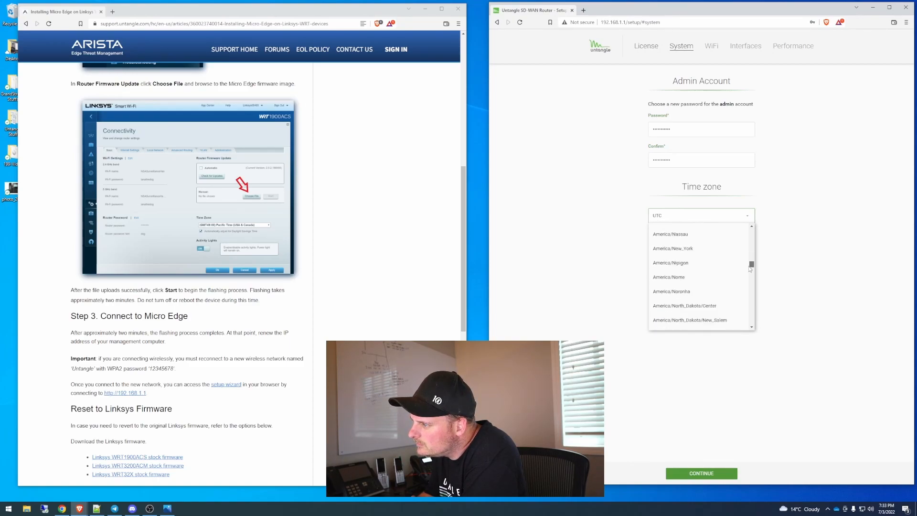
# Step: Move the setup wizard's window and maximize it
pyautogui.moveTo(616, 10); pyautogui.dragTo(337, 233)
pyautogui.doubleClick(337, 233)
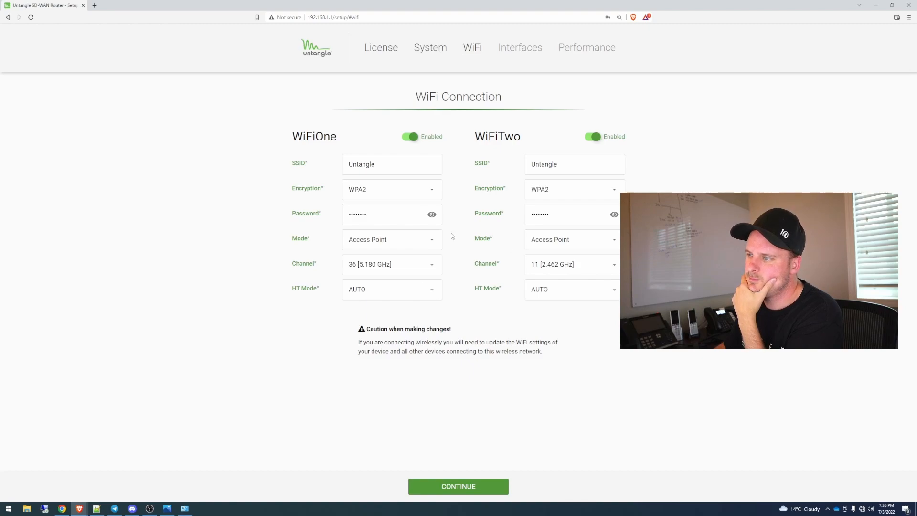
# Step: Reveal the WiFiOne password, accept the existing WiFi and interface settings, and dismiss the WAN performance test result
pyautogui.click(431, 214)
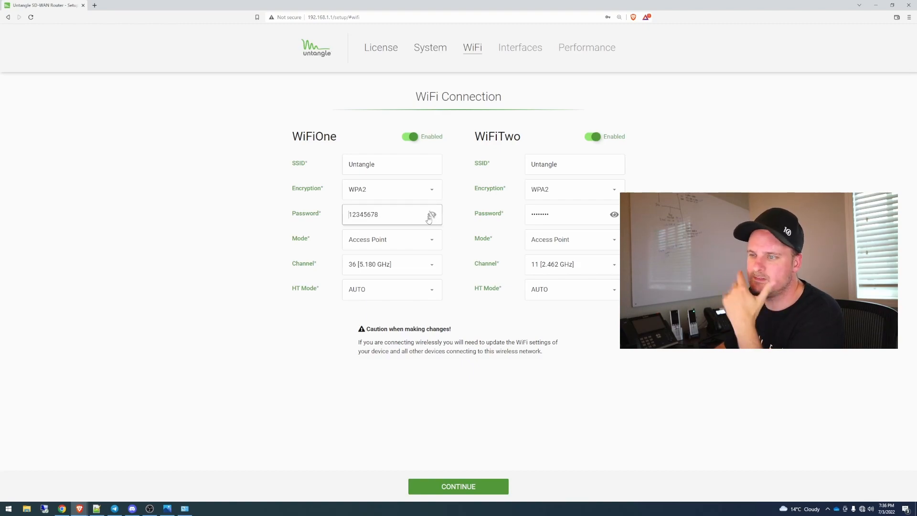
pyautogui.click(467, 487)
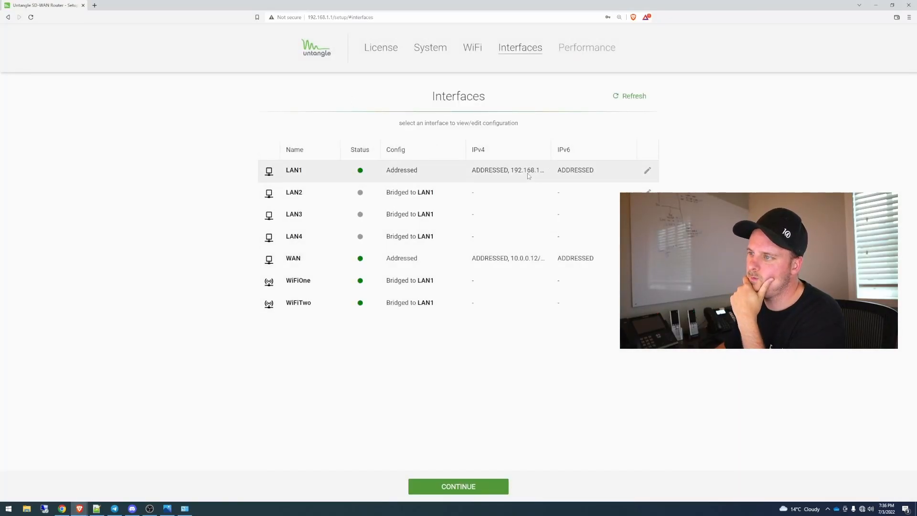
pyautogui.click(466, 488)
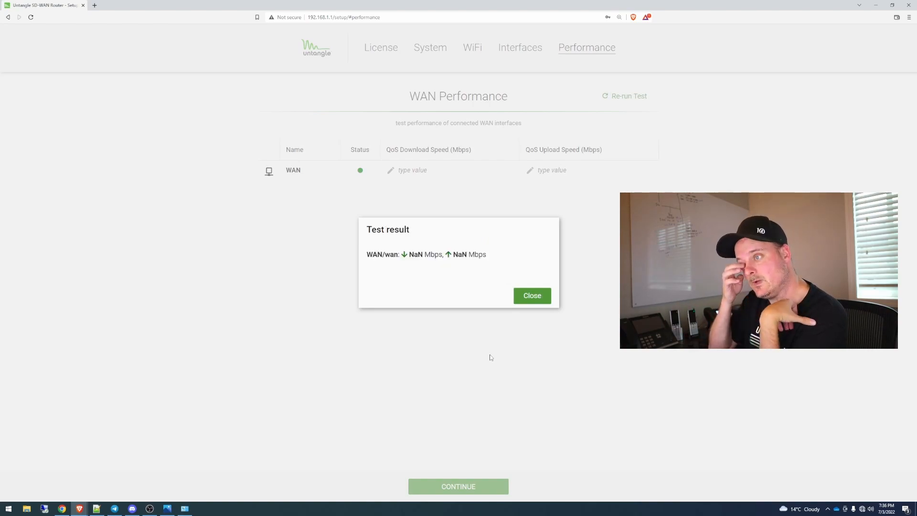
pyautogui.click(534, 296)
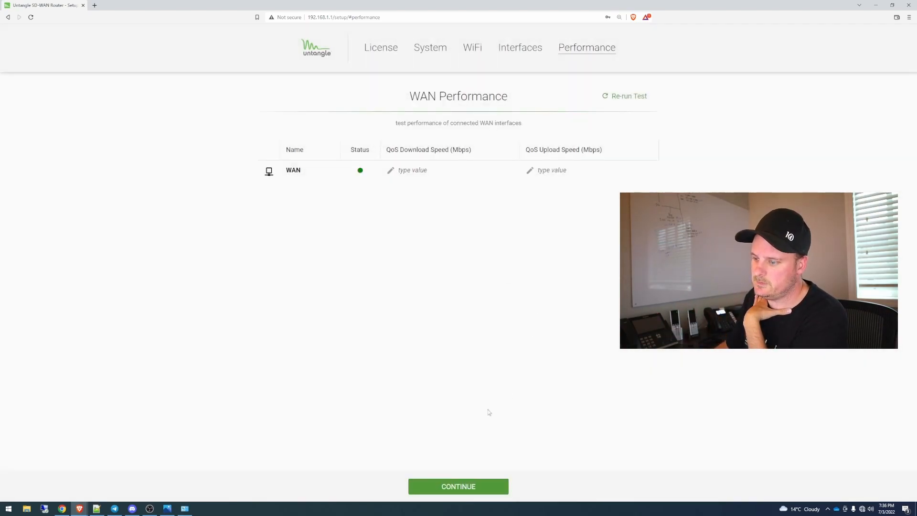
# Step: Try to finish the WAN Performance page without speed limits, re-running the WAN test in between
pyautogui.click(458, 487)
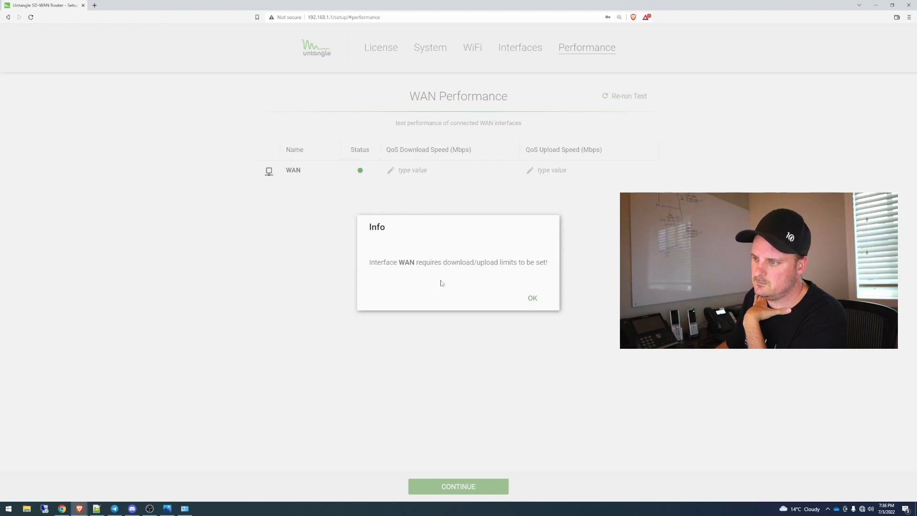
pyautogui.click(542, 301)
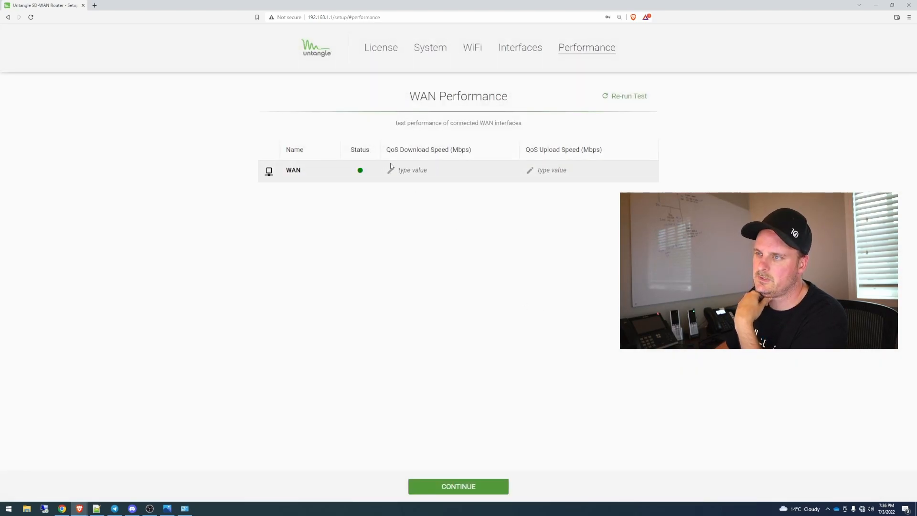
pyautogui.click(629, 97)
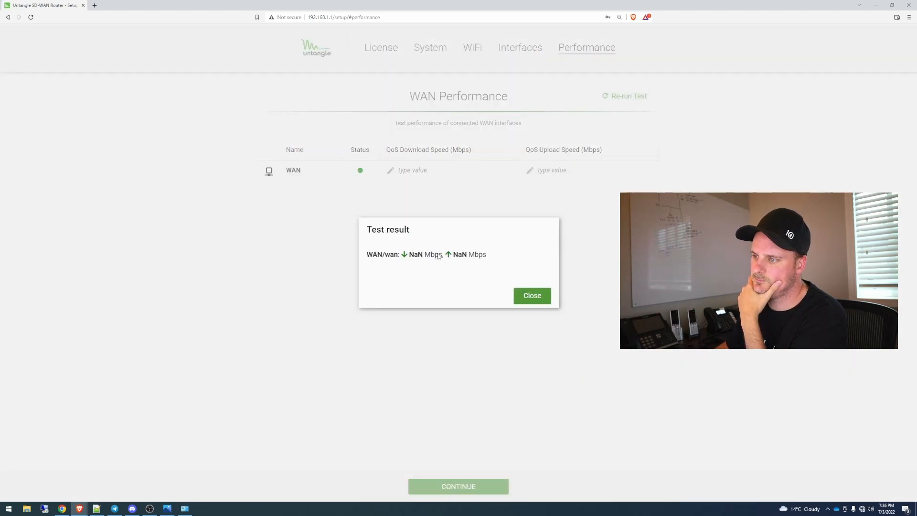
pyautogui.click(531, 295)
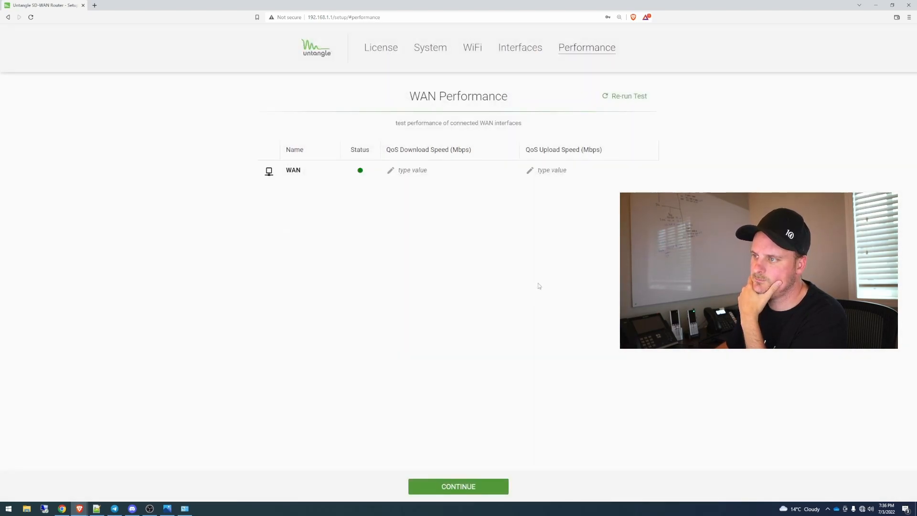
pyautogui.click(463, 486)
pyautogui.click(532, 299)
# Step: Set the WAN interface's QoS download and upload speeds to 50 Mbps each and complete the setup wizard
pyautogui.click(521, 171)
pyautogui.click(452, 172)
pyautogui.write('50')
pyautogui.click(575, 171)
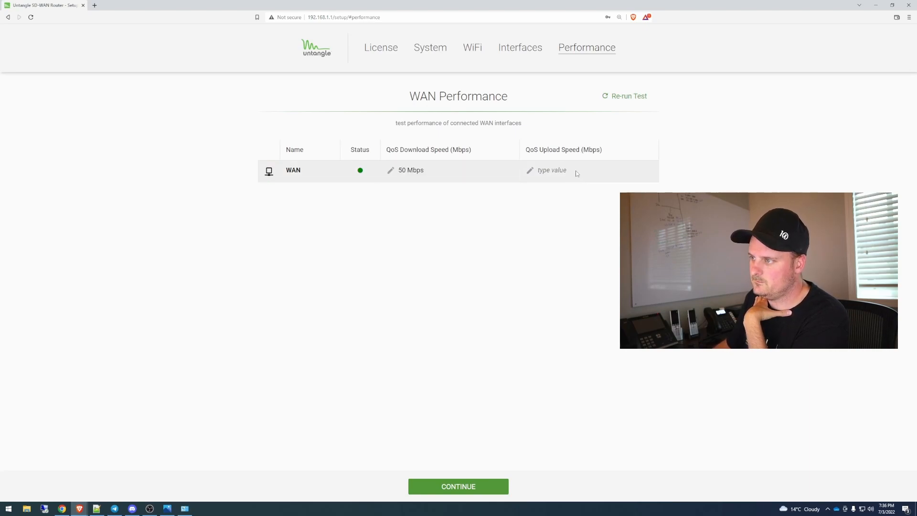
pyautogui.write('50')
pyautogui.click(591, 246)
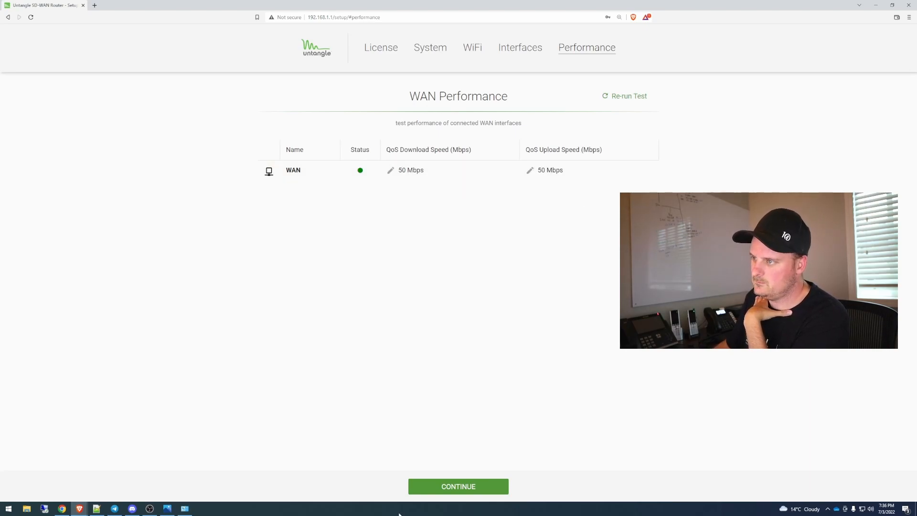
pyautogui.click(462, 487)
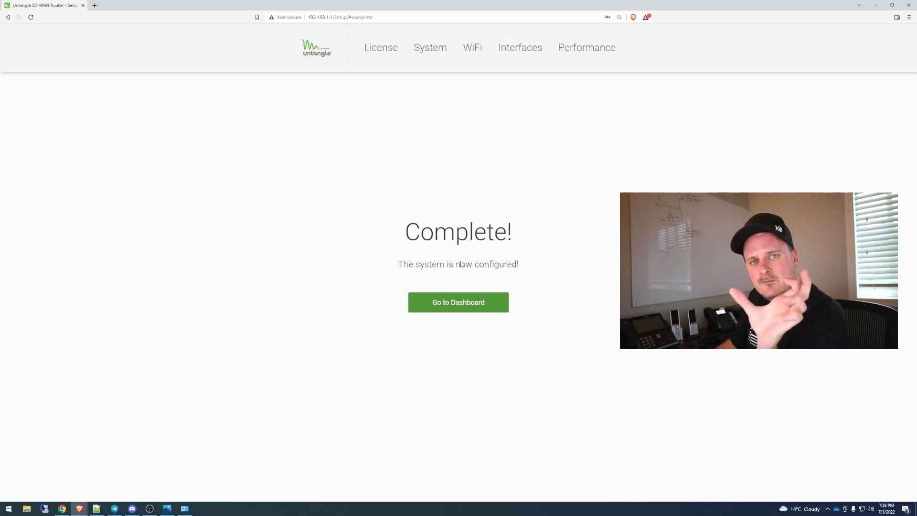
# Step: Go to the router's dashboard and sign in as admin with the account password
pyautogui.click(463, 312)
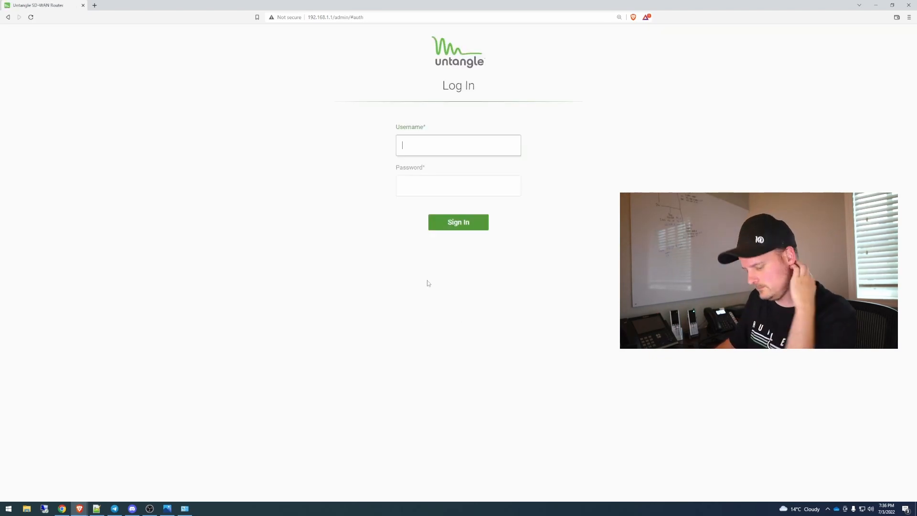
pyautogui.write('admin')
pyautogui.press('Tab')
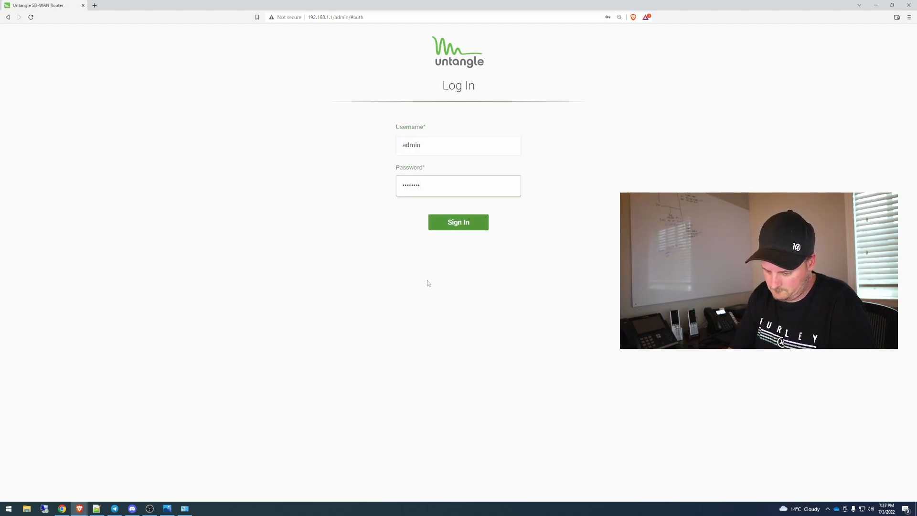
pyautogui.press('Return')
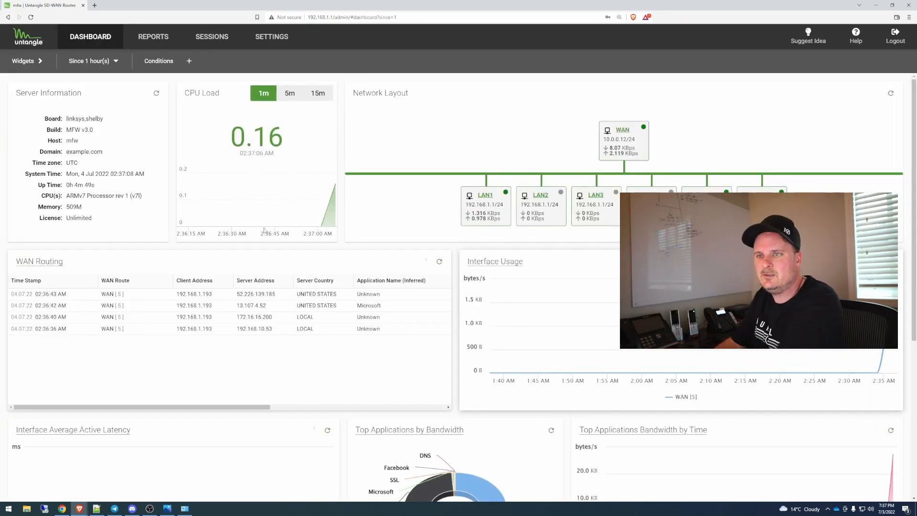
# Step: Zoom the dashboard out one level and highlight the License line in the Server Information widget
pyautogui.hotkey('ctrl', '-')
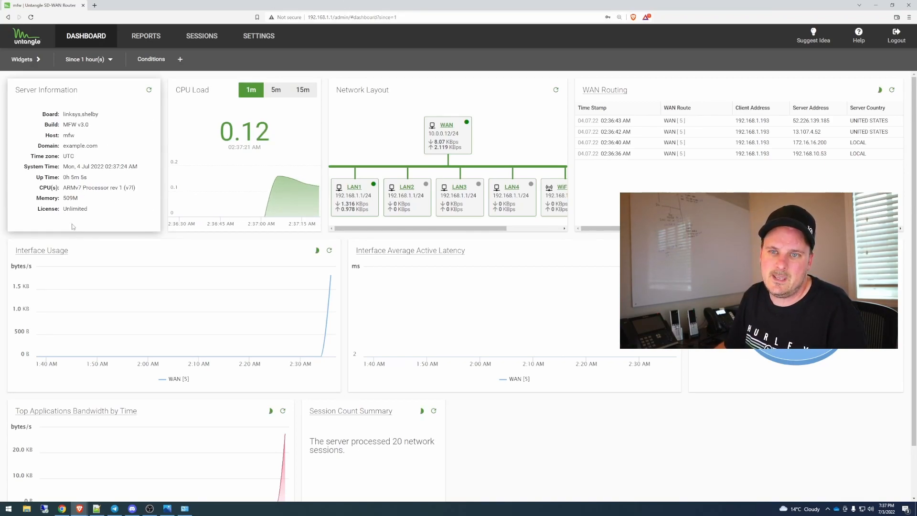
pyautogui.moveTo(93, 212); pyautogui.dragTo(40, 215)
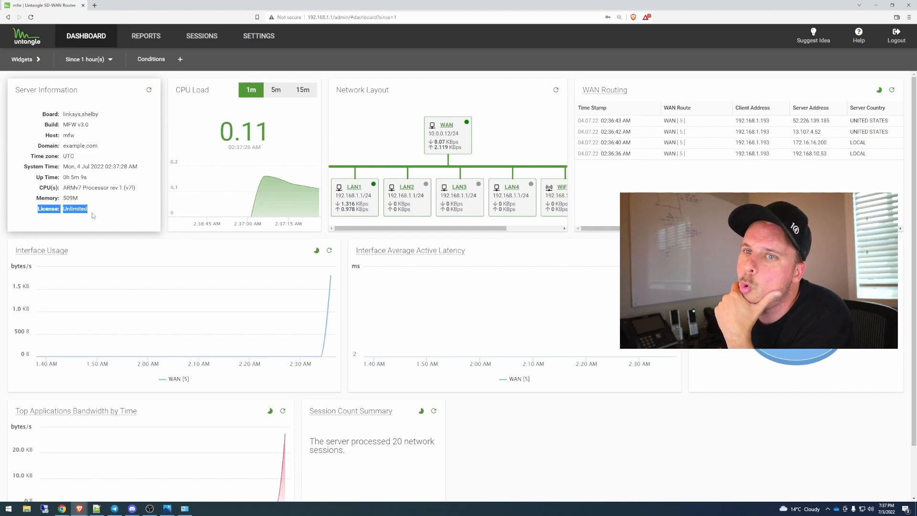
# Step: Run an internet speed test at fast.com in a new browser tab and return to the router dashboard
pyautogui.click(94, 6)
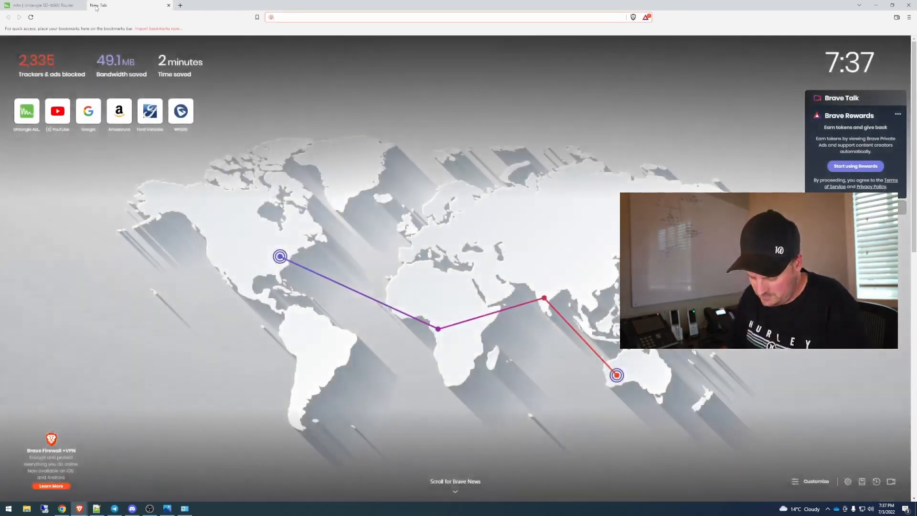
pyautogui.write('fast.com')
pyautogui.press('Return')
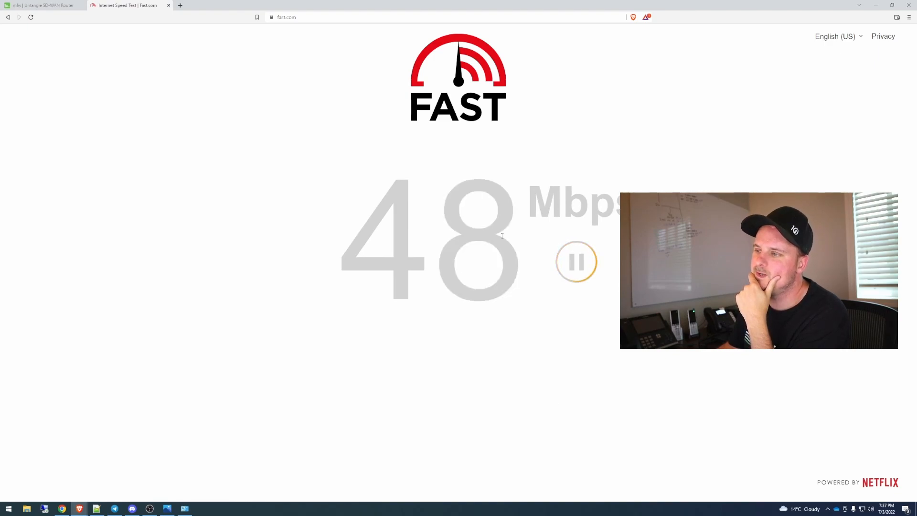
pyautogui.click(45, 5)
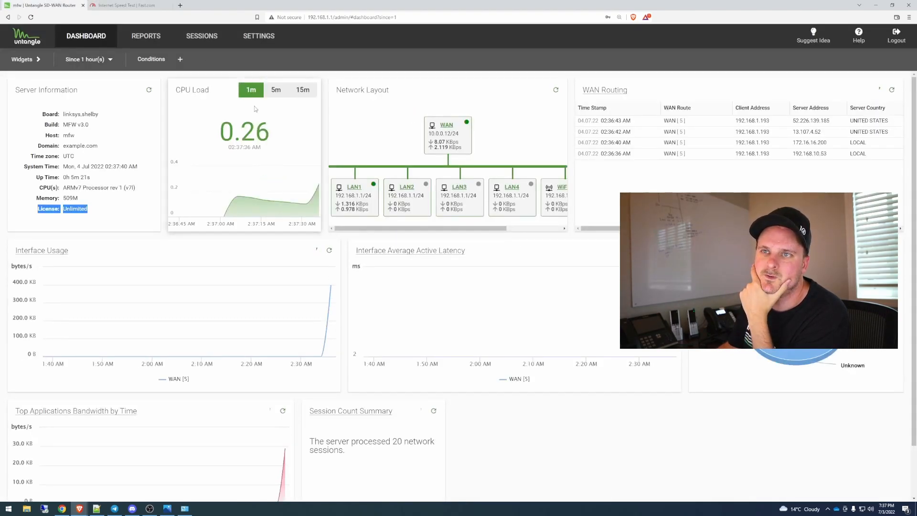
# Step: Look over the Network, System and Firewall sections of the router settings
pyautogui.click(255, 37)
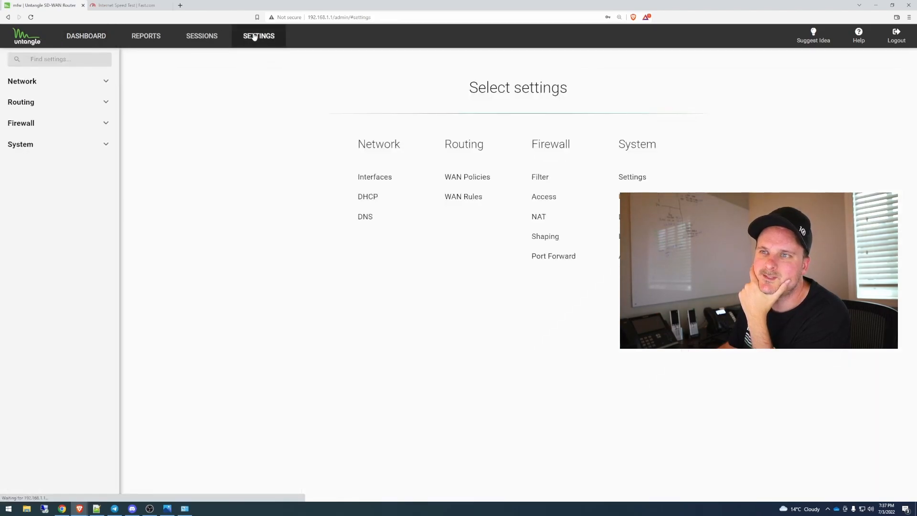
pyautogui.click(35, 85)
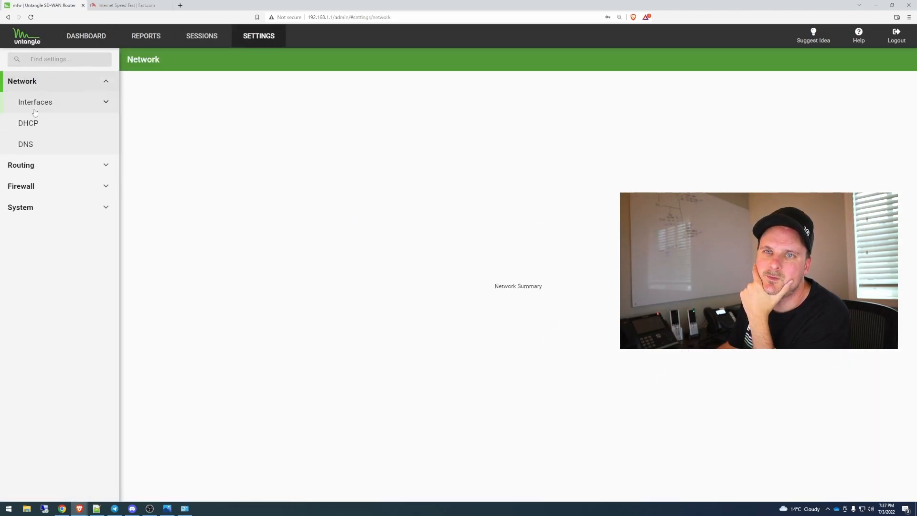
pyautogui.click(29, 165)
pyautogui.click(26, 186)
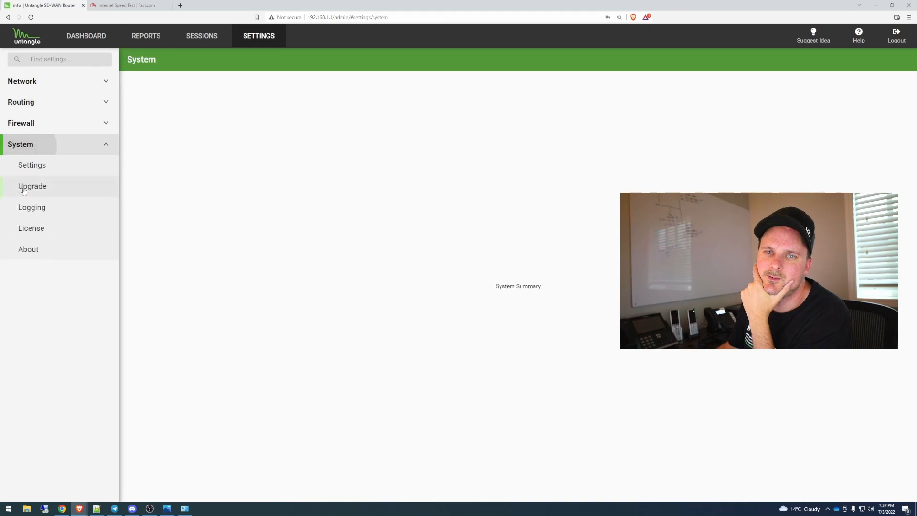
pyautogui.click(29, 123)
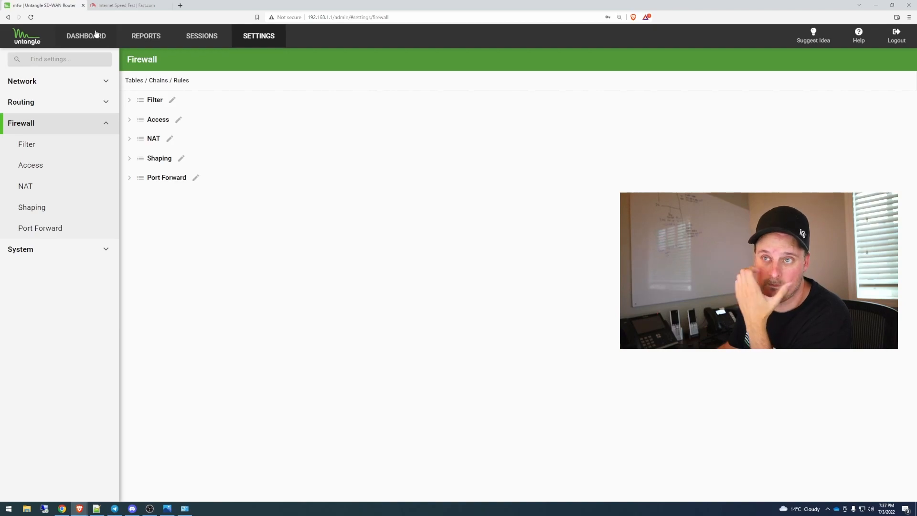
# Step: Review the list of network interfaces and the IPv4 configuration of LAN1
pyautogui.click(55, 79)
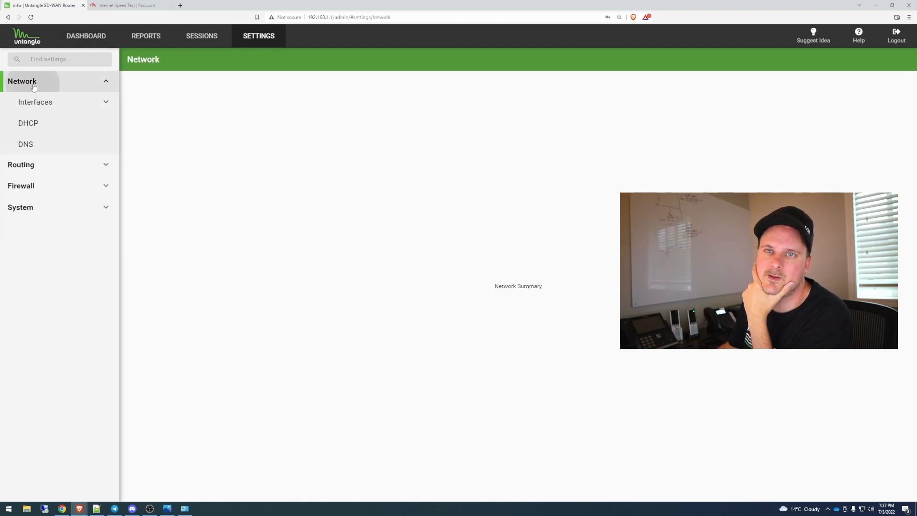
pyautogui.click(34, 104)
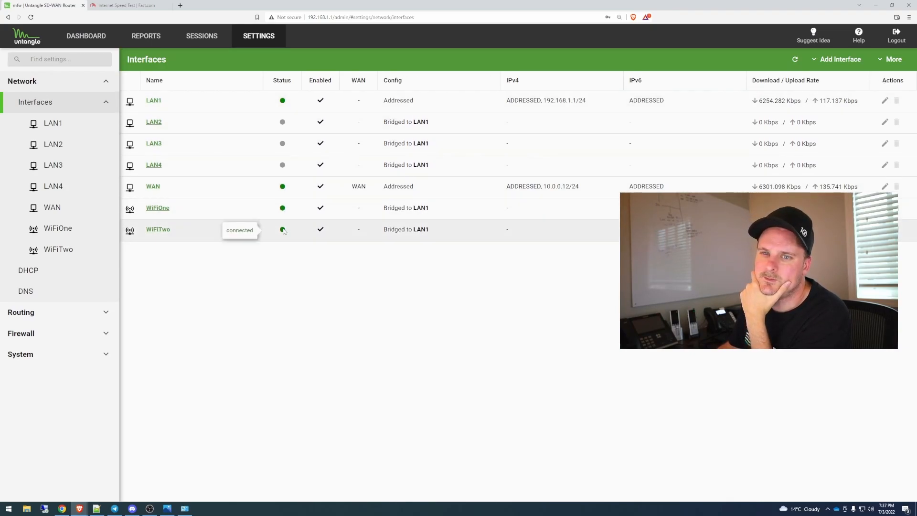
pyautogui.click(59, 124)
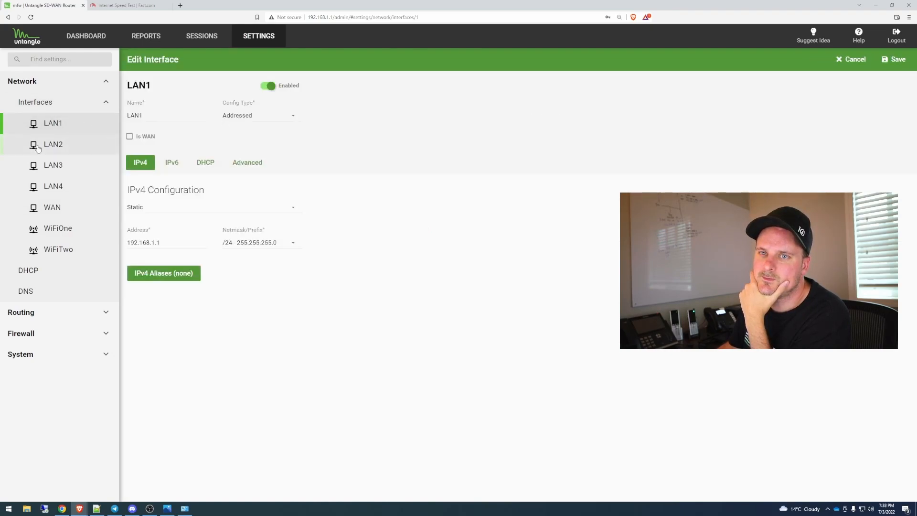
# Step: Review the WAN policies and WAN rules, inspecting the "Send all traffic to wan policy 1" rule without changing it
pyautogui.click(38, 313)
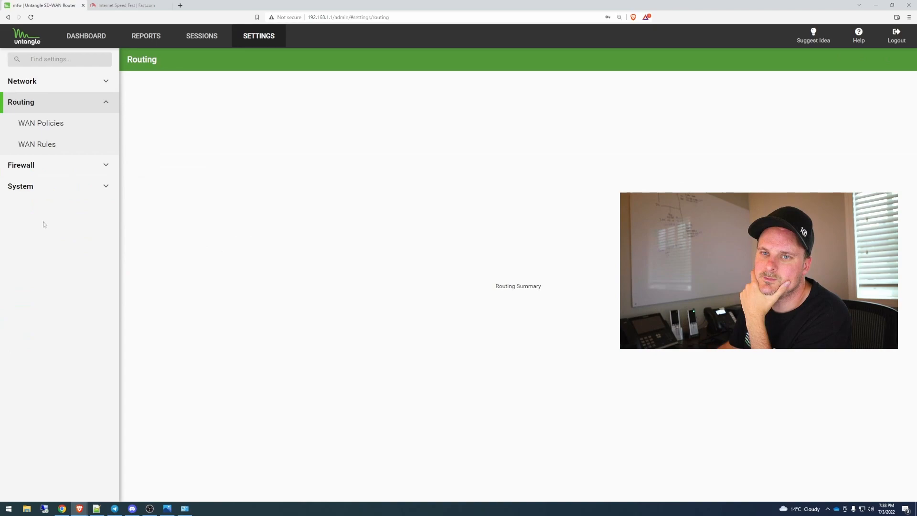
pyautogui.click(49, 129)
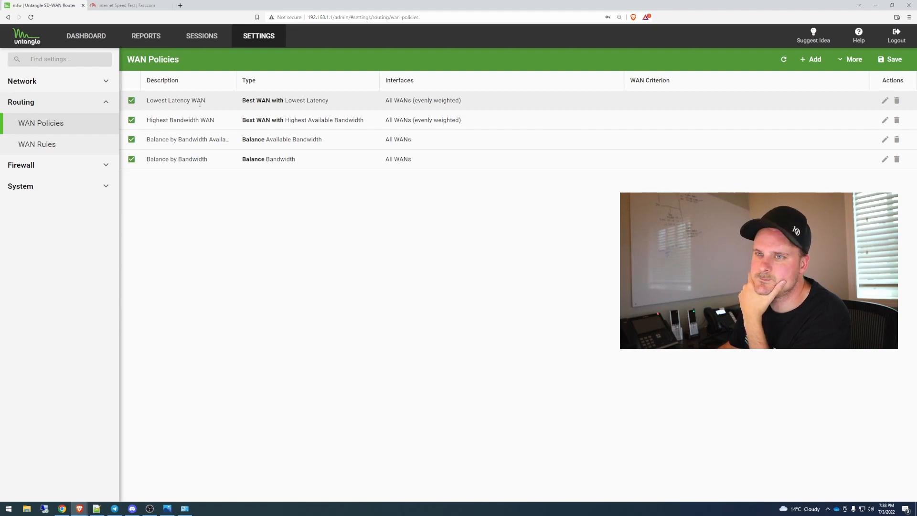
pyautogui.click(48, 146)
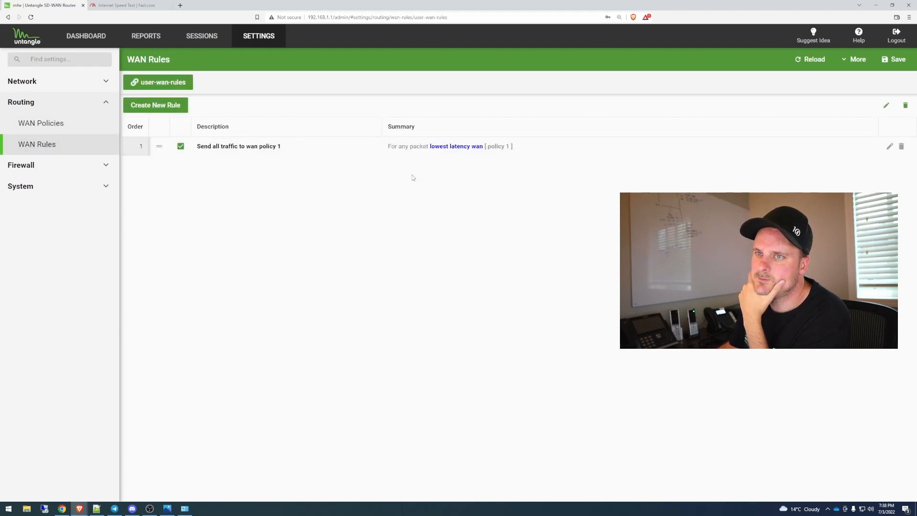
pyautogui.click(889, 146)
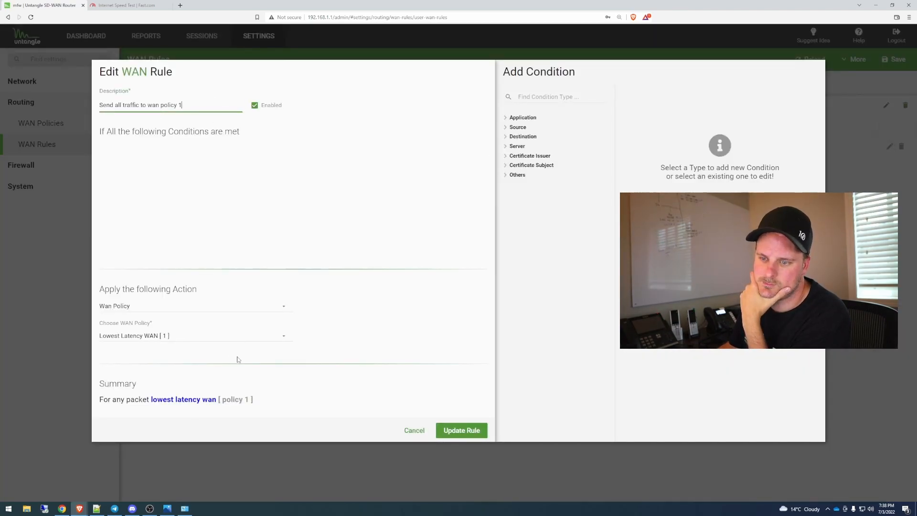
pyautogui.click(414, 430)
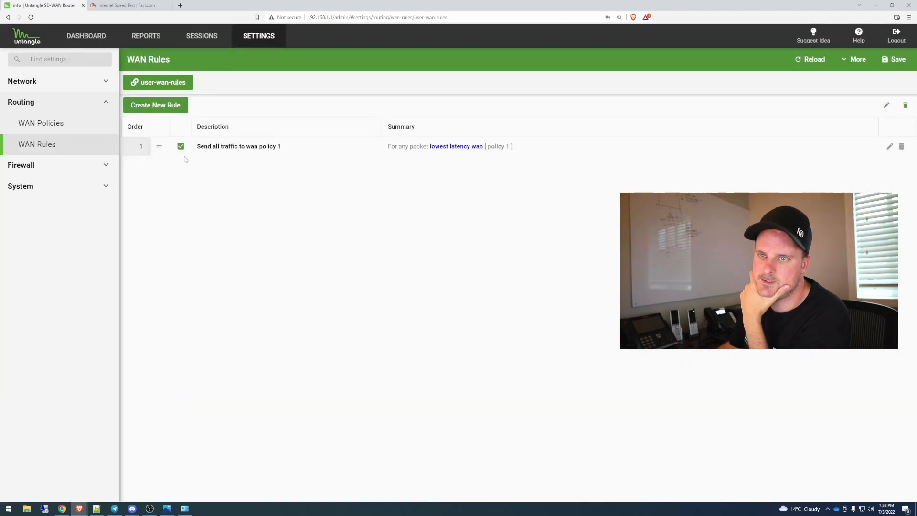
# Step: Review the firewall's Filter and Shaping rules and move on to the System settings
pyautogui.click(42, 166)
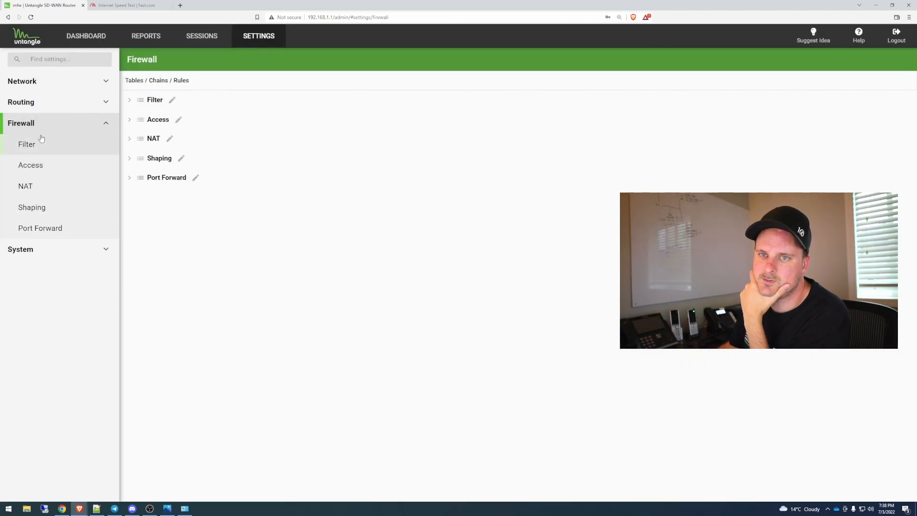
pyautogui.click(34, 148)
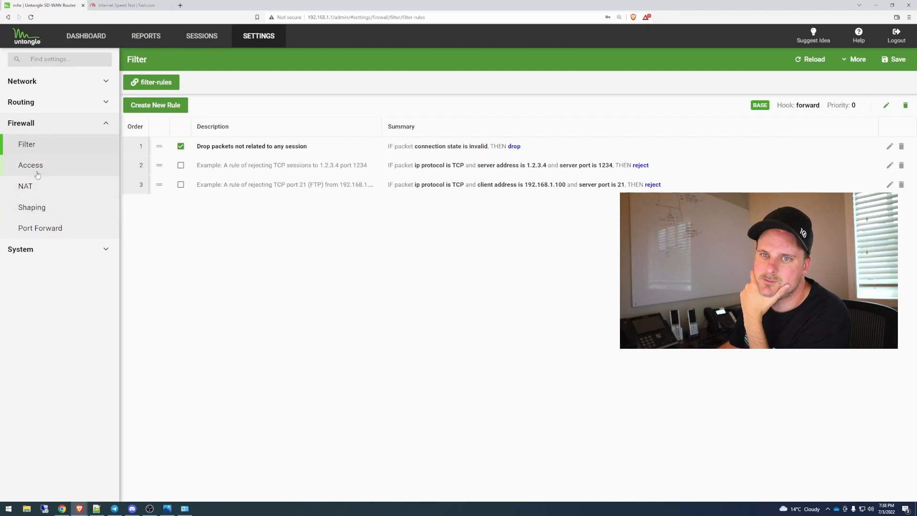
pyautogui.click(40, 214)
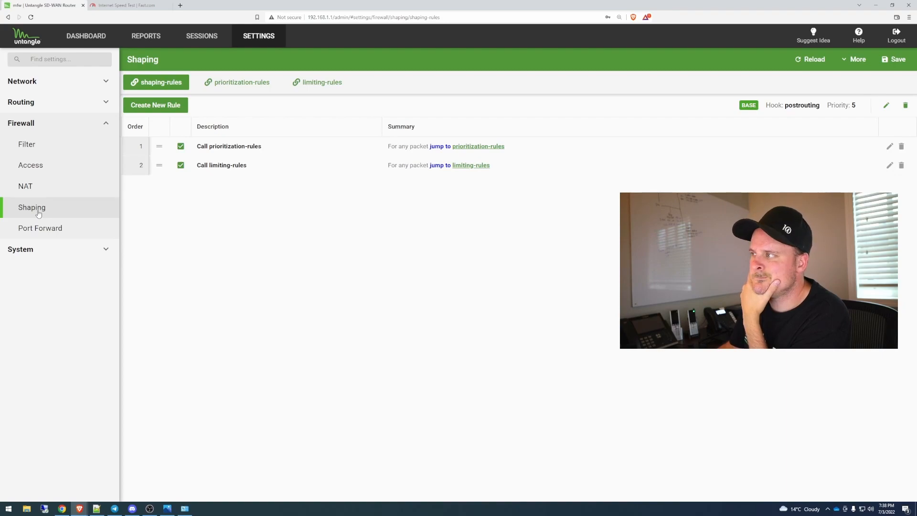
pyautogui.click(40, 250)
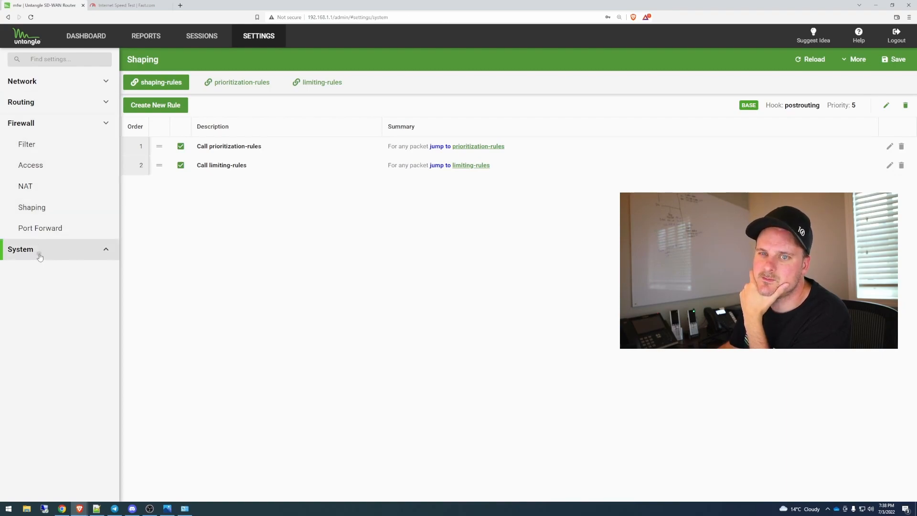
# Step: Review the System section's Settings and Upgrade pages, then return to the Network section
pyautogui.click(43, 167)
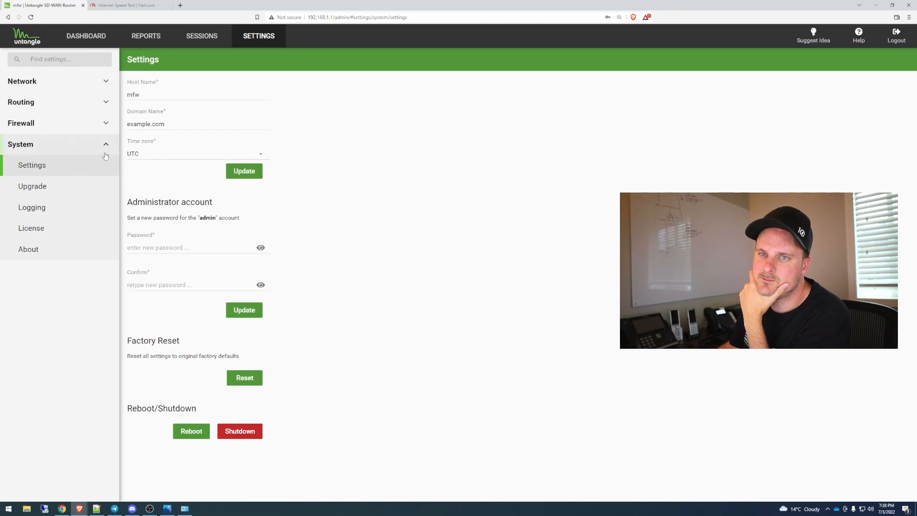
pyautogui.click(38, 188)
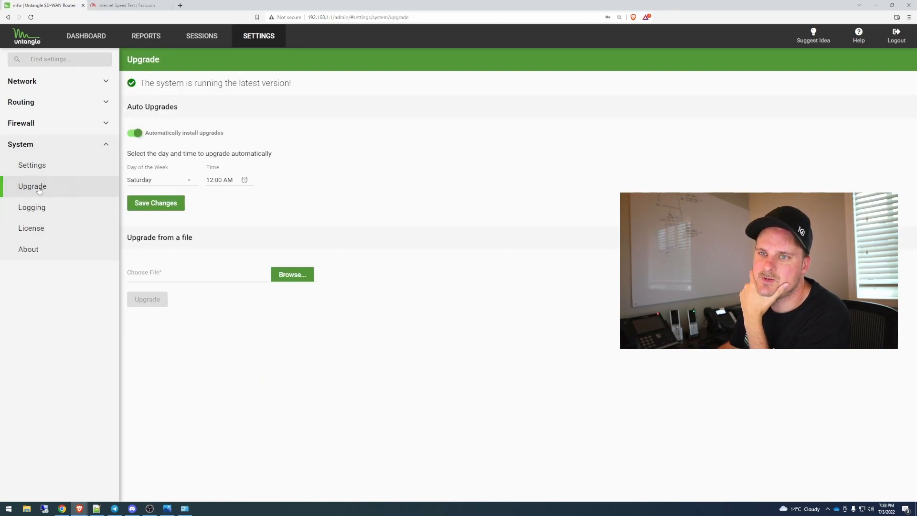
pyautogui.click(33, 83)
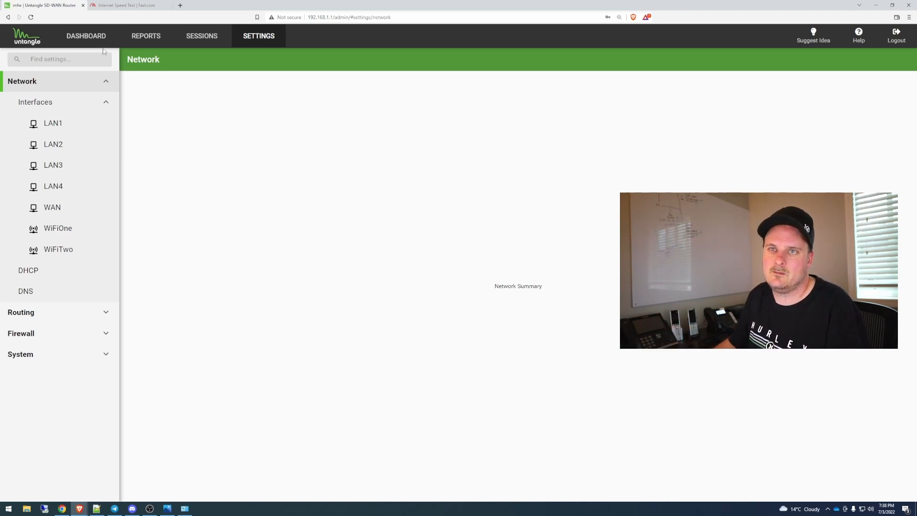
# Step: Look over the dashboard's widgets, from server information and network layout to application bandwidth and session count
pyautogui.click(86, 36)
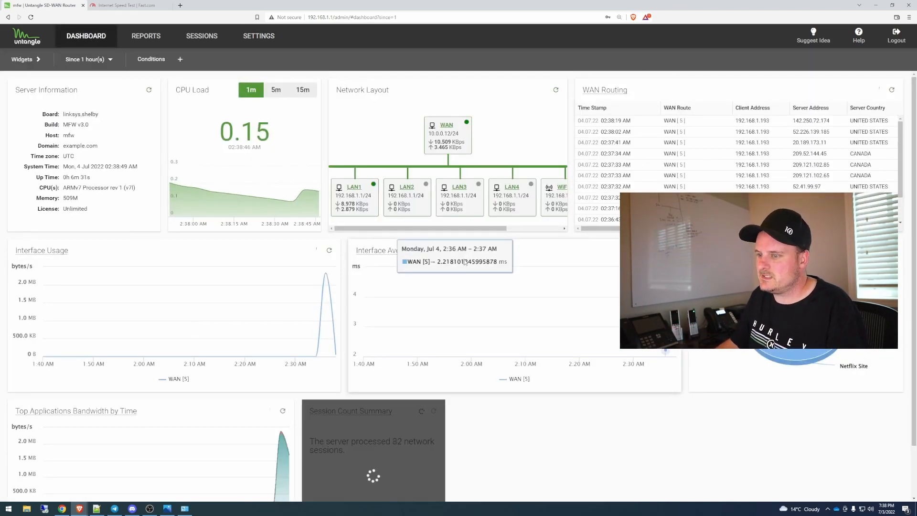
pyautogui.scroll(-2, 462, 272)
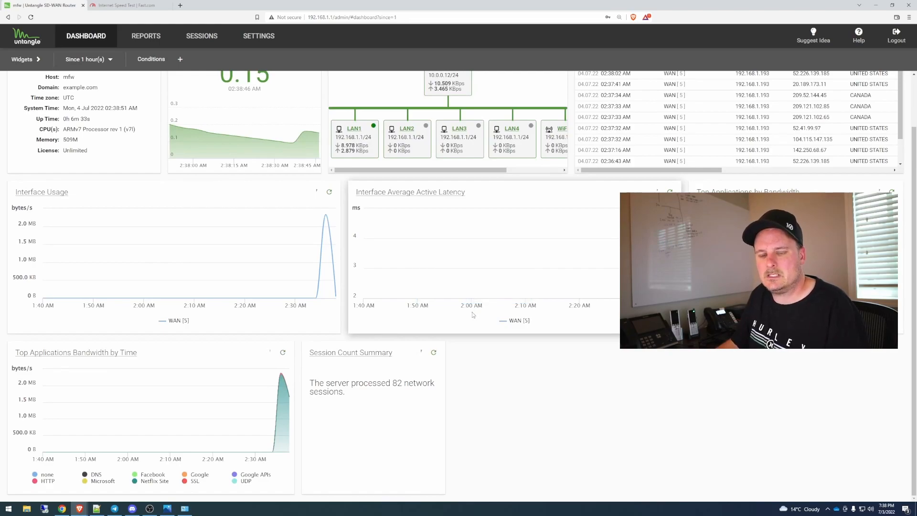
pyautogui.scroll(2, 471, 311)
pyautogui.scroll(-2, 472, 313)
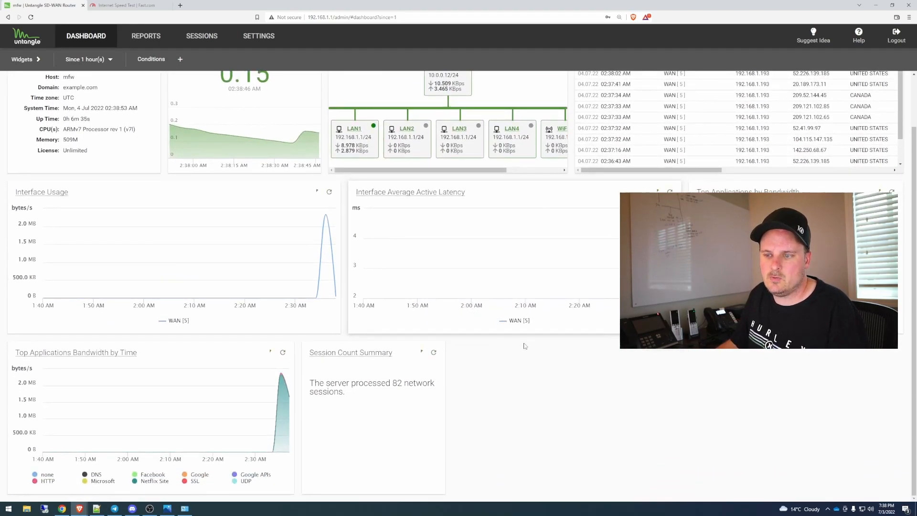
pyautogui.scroll(2, 524, 346)
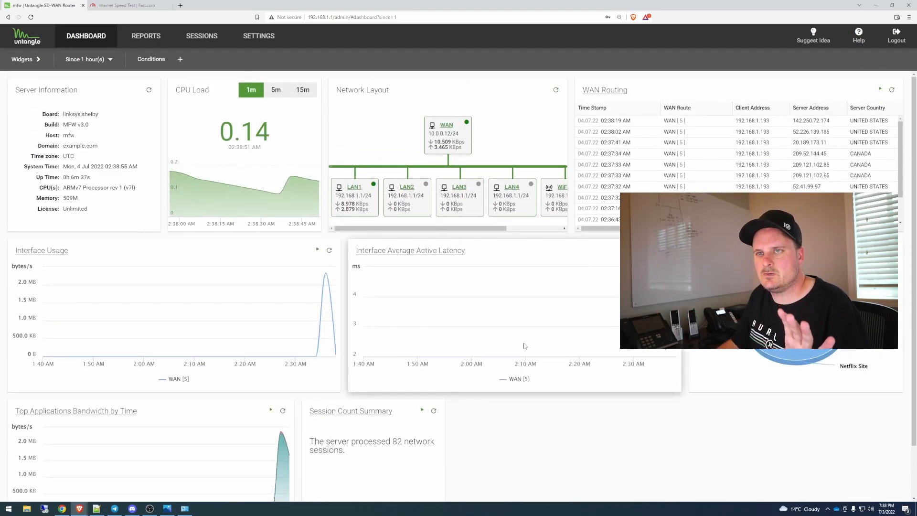
# Step: Review the System section's general settings page, including host name, administrator account, factory reset and reboot options, with a brief look at Sessions
pyautogui.click(259, 36)
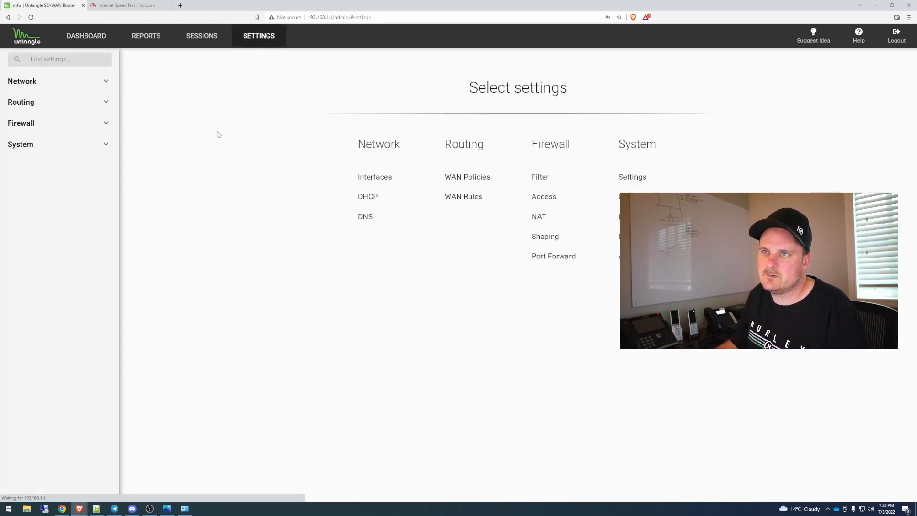
pyautogui.click(42, 145)
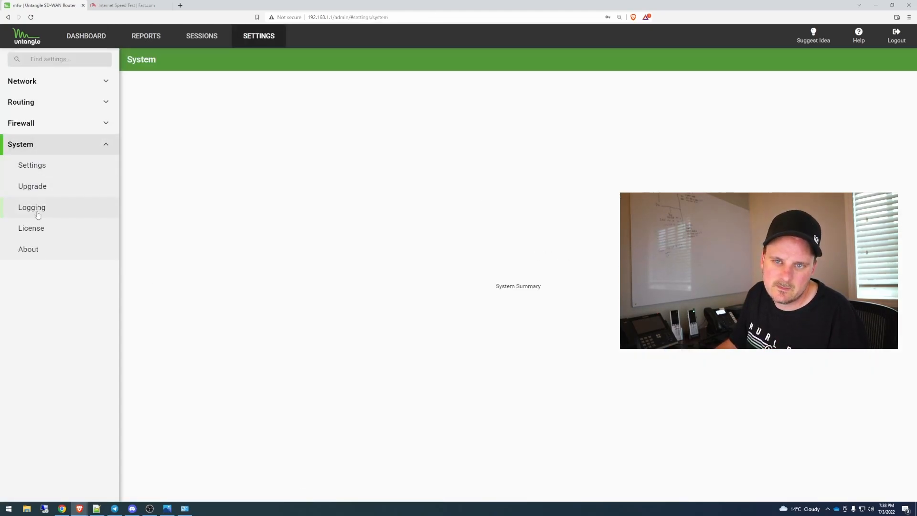
pyautogui.click(40, 175)
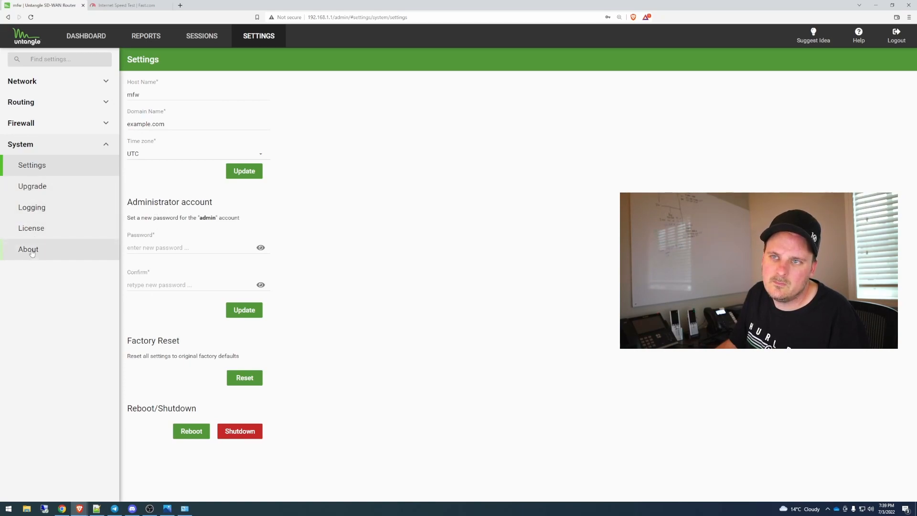
pyautogui.click(210, 40)
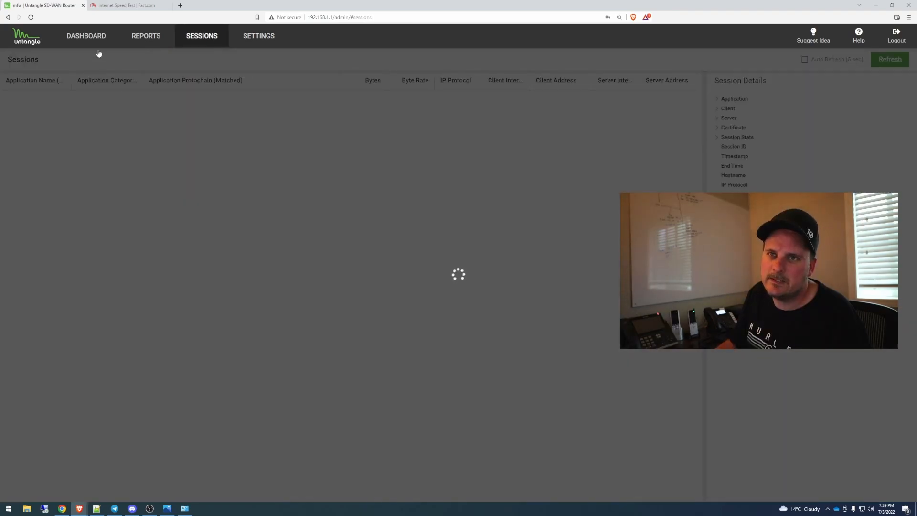
pyautogui.click(268, 40)
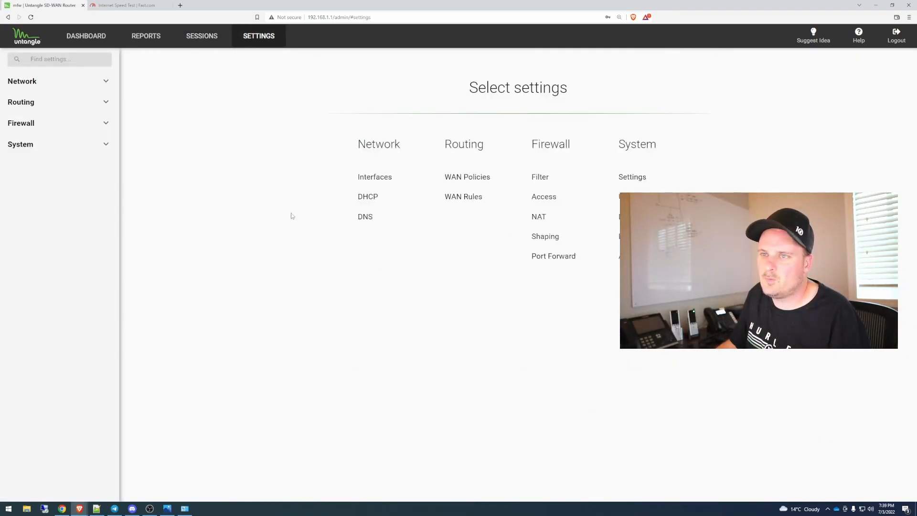
pyautogui.click(44, 145)
pyautogui.click(42, 166)
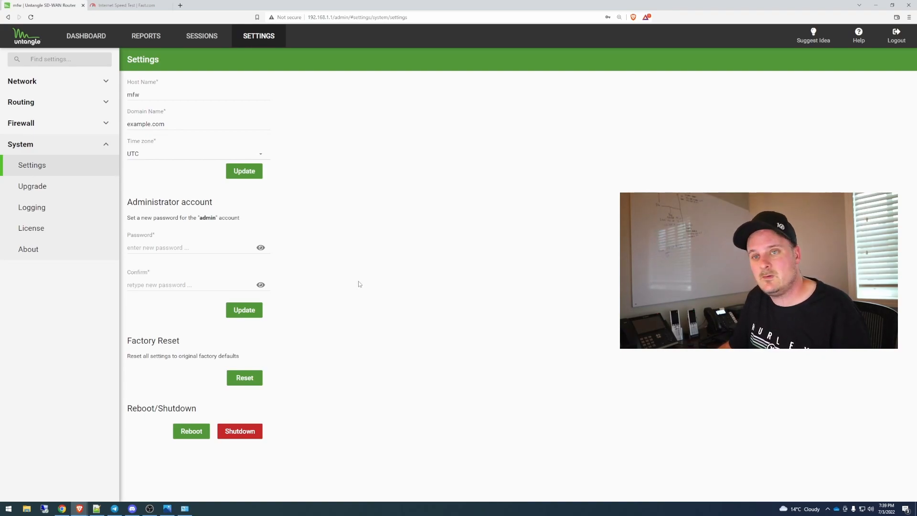
# Step: Move the router window aside and review the flashing and "Connect to Micro Edge" instructions in the Linksys WRT installation article
pyautogui.moveTo(274, 3); pyautogui.dragTo(600, 12)
pyautogui.click(345, 200)
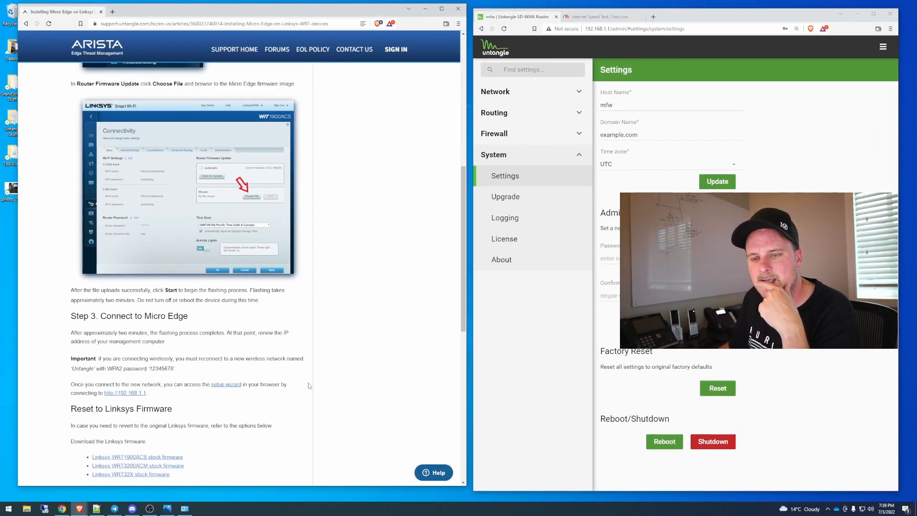
pyautogui.moveTo(191, 319); pyautogui.dragTo(100, 317)
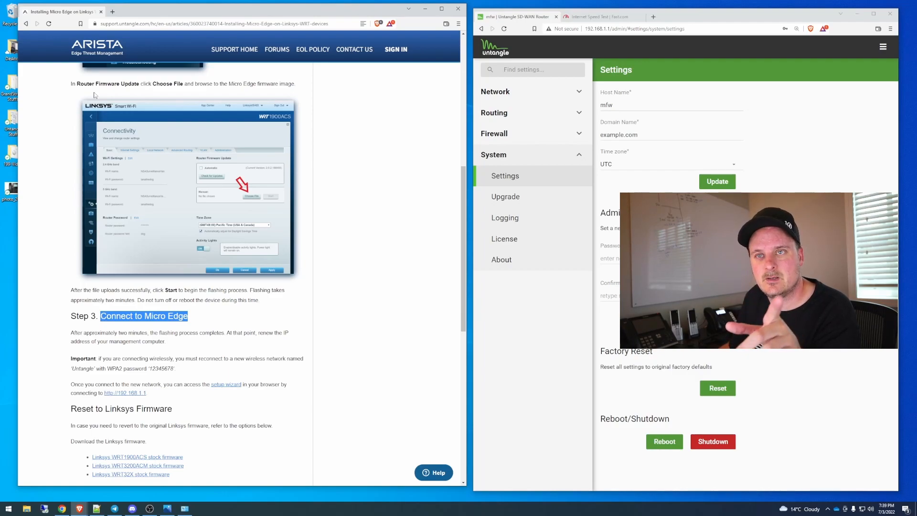
pyautogui.scroll(5, 291, 309)
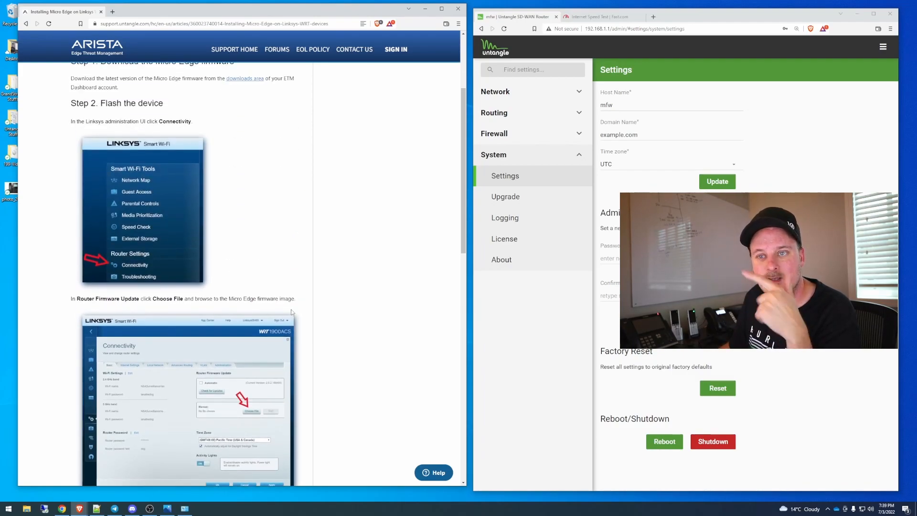
pyautogui.scroll(-3, 291, 309)
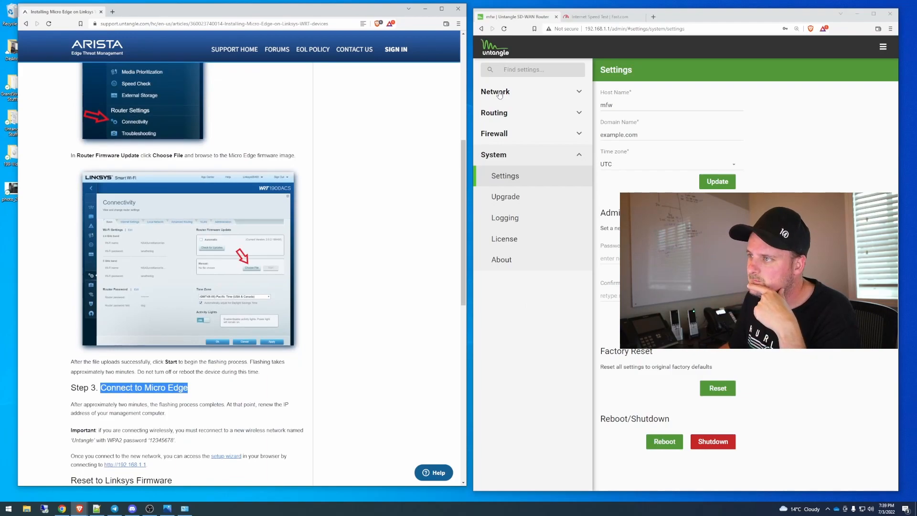
# Step: Maximize the router's browser window again and highlight the License entry in the dashboard's Server Information
pyautogui.click(500, 62)
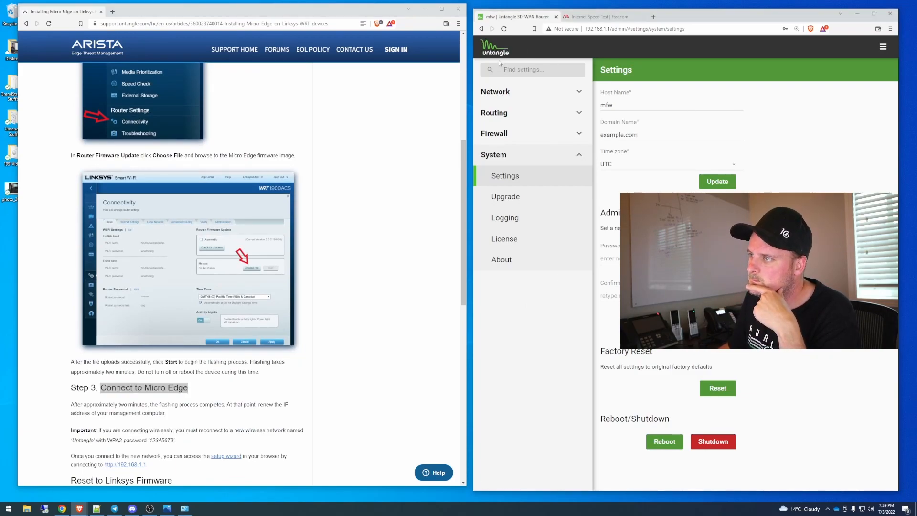
pyautogui.doubleClick(810, 17)
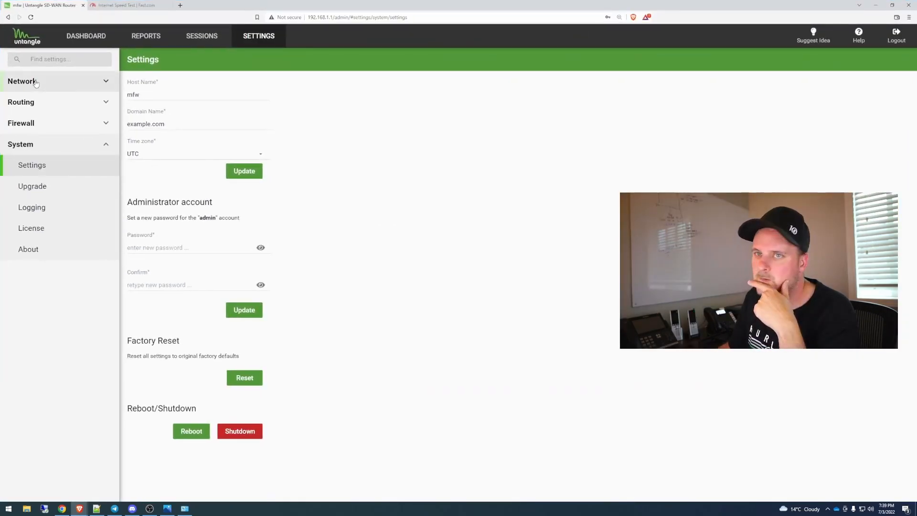
pyautogui.click(91, 33)
pyautogui.moveTo(88, 209); pyautogui.dragTo(37, 210)
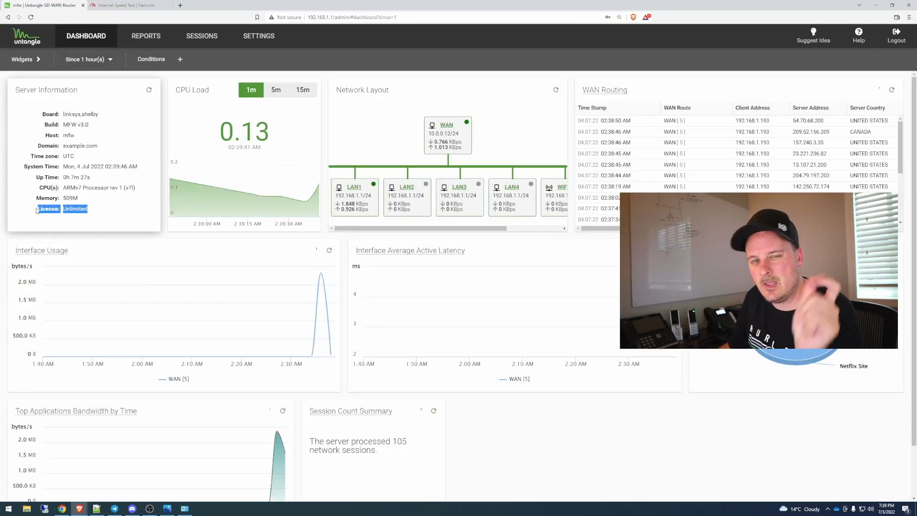
pyautogui.moveTo(220, 5); pyautogui.dragTo(680, 10)
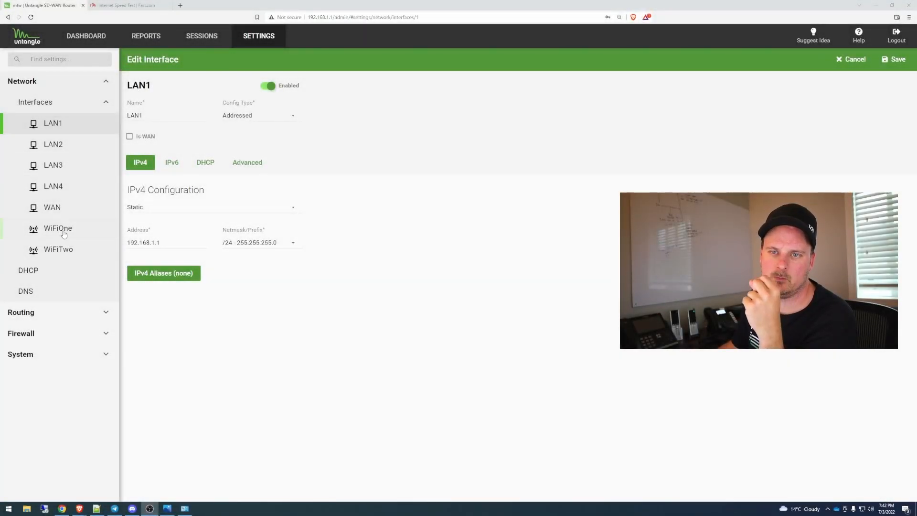
# Step: Inspect the WAN interface's IPv4 and QoS settings, then view the internet speed test on Fast.com
pyautogui.click(58, 209)
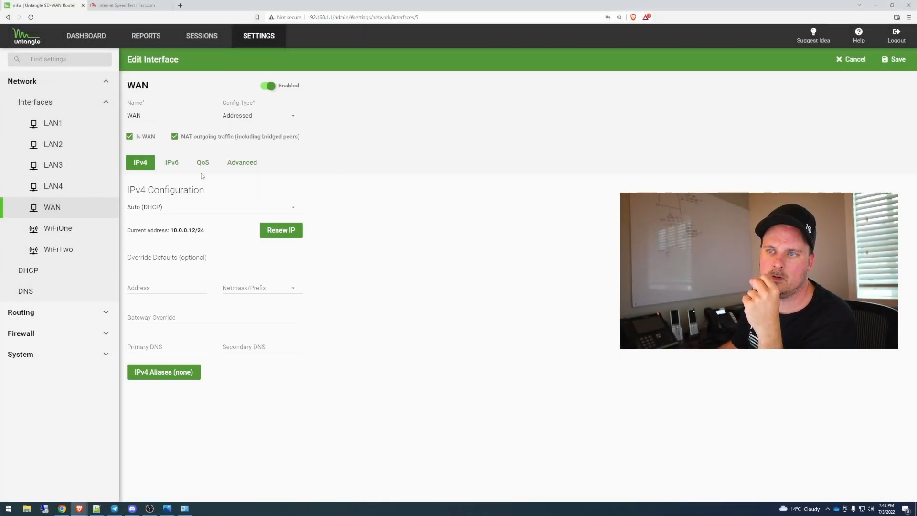
pyautogui.click(205, 162)
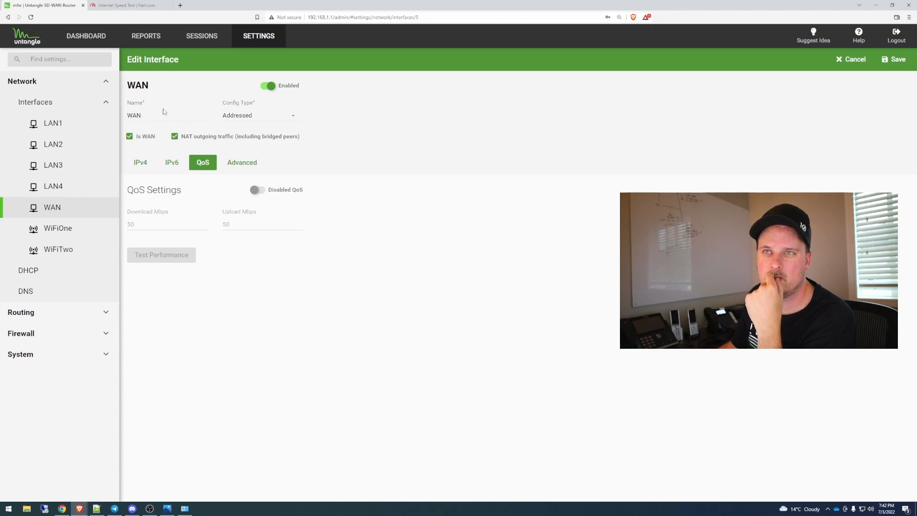
pyautogui.click(124, 5)
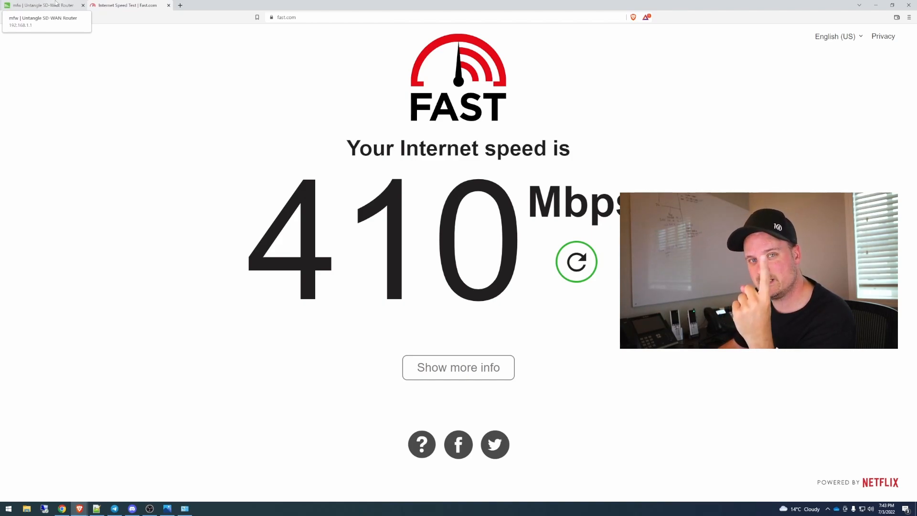
# Step: Return to the router settings and review the WiFi configuration of the WiFiOne and WiFiTwo interfaces
pyautogui.click(55, 4)
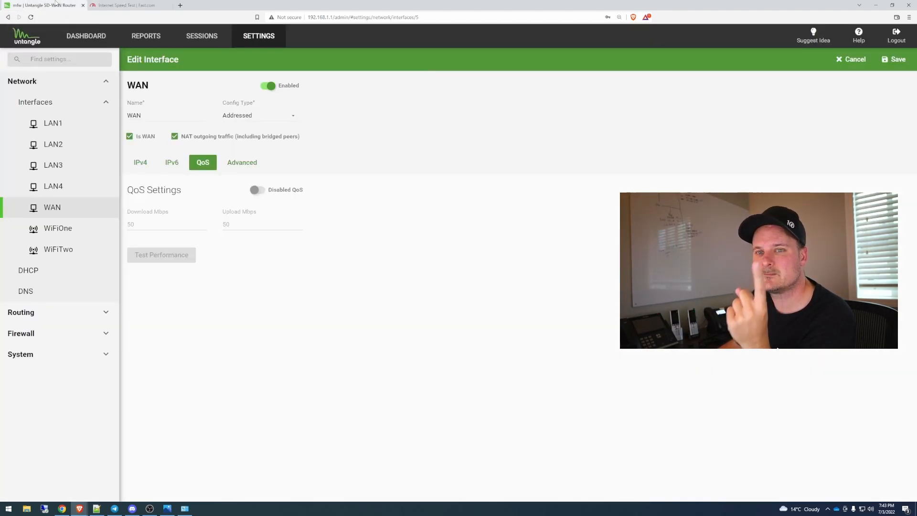
pyautogui.click(58, 228)
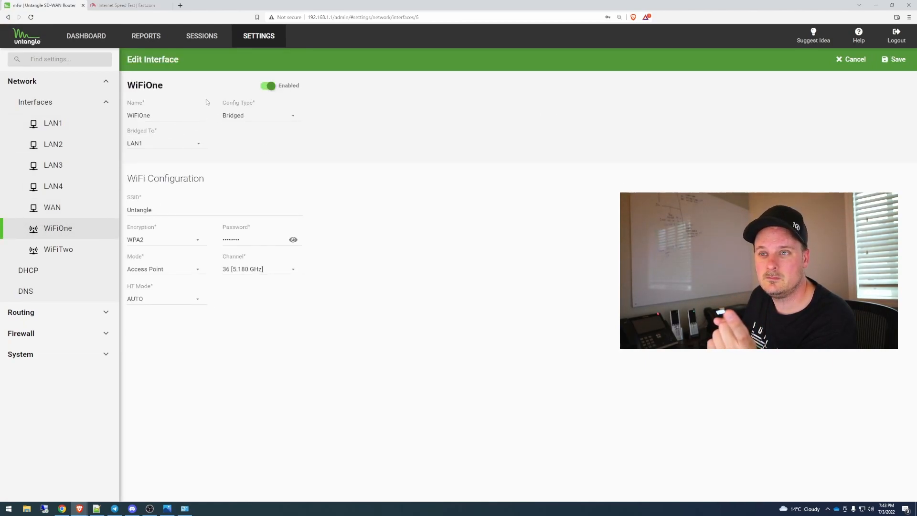
pyautogui.click(69, 254)
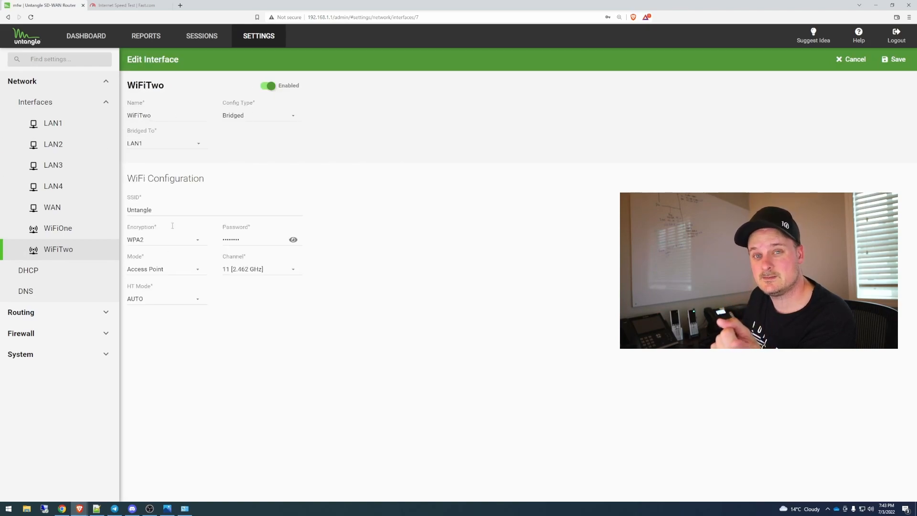